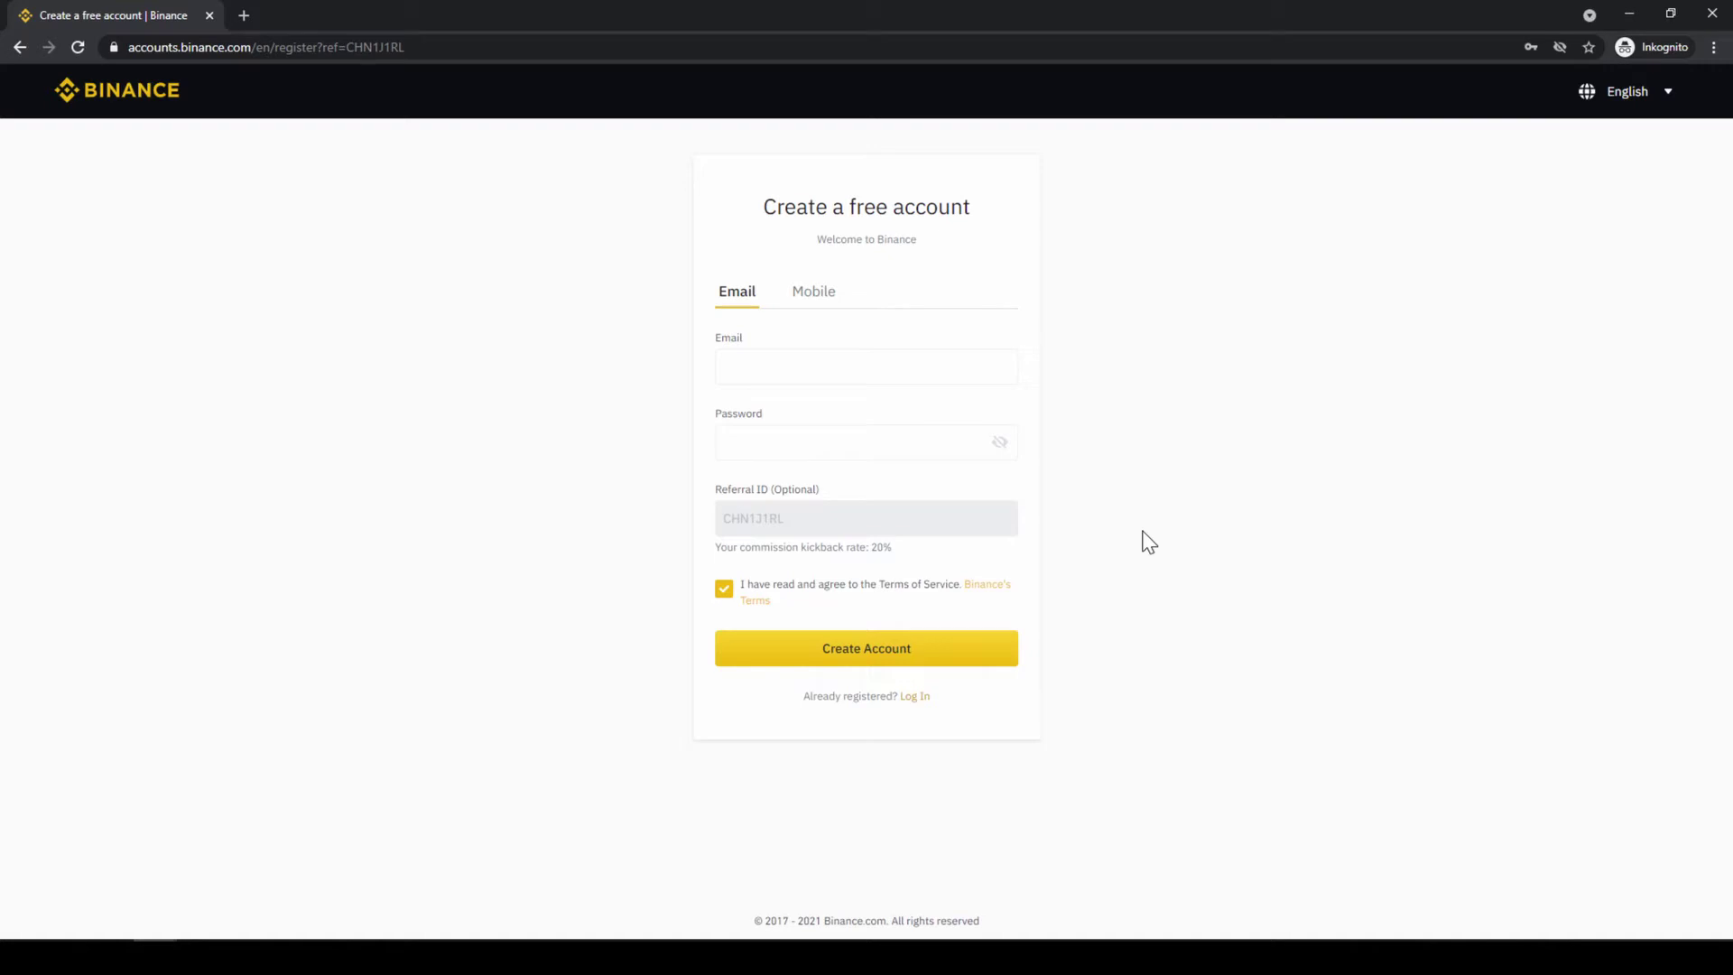
Step: Open the account's identification page to check its verification status
{"action": "left_click_drag", "start_coordinate": [885, 547], "coordinate": [804, 547]}
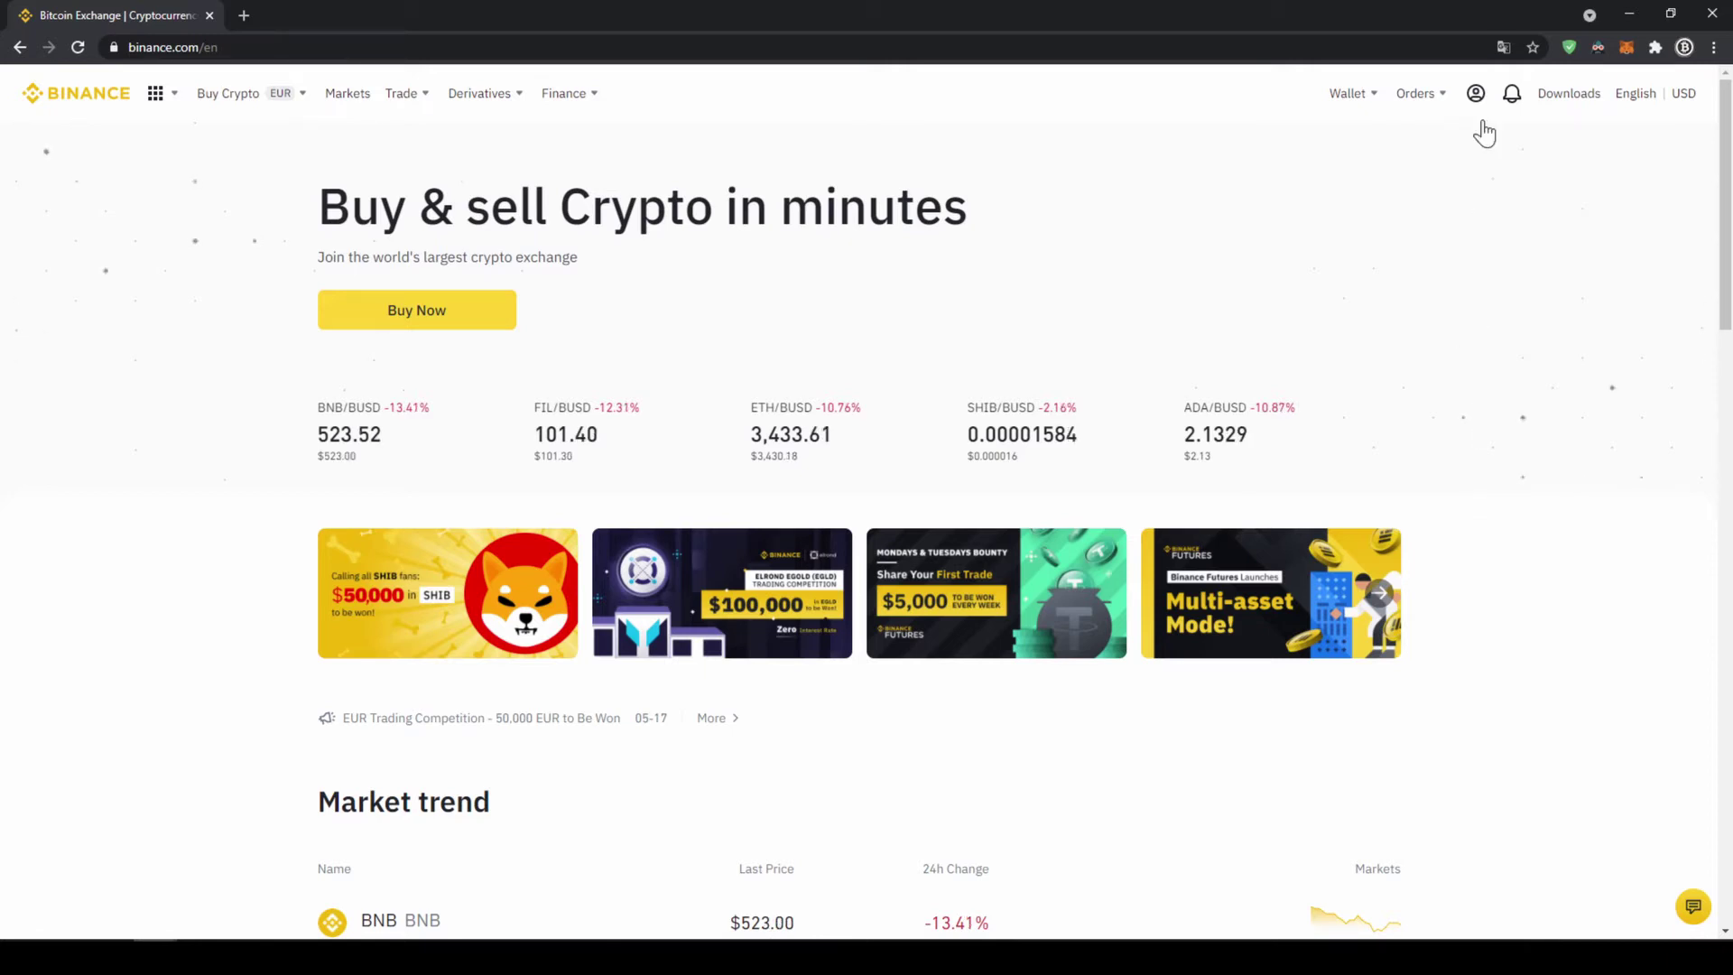
{"action": "mouse_move", "coordinate": [1477, 99]}
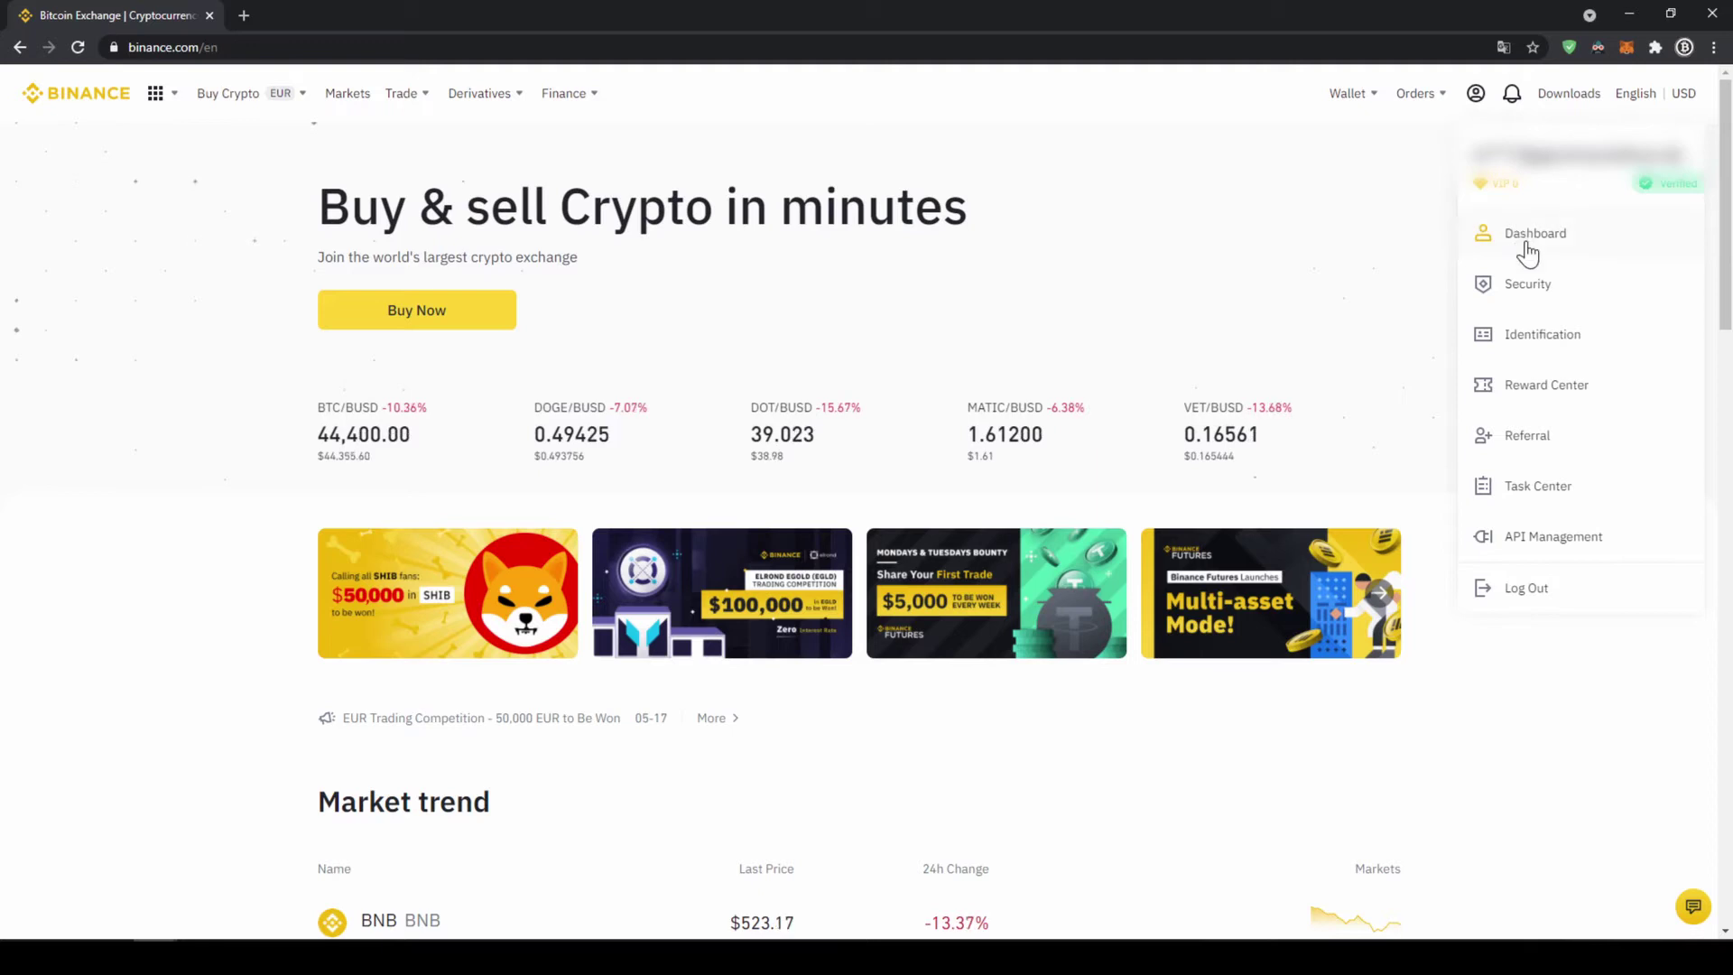
{"action": "left_click", "coordinate": [1556, 343]}
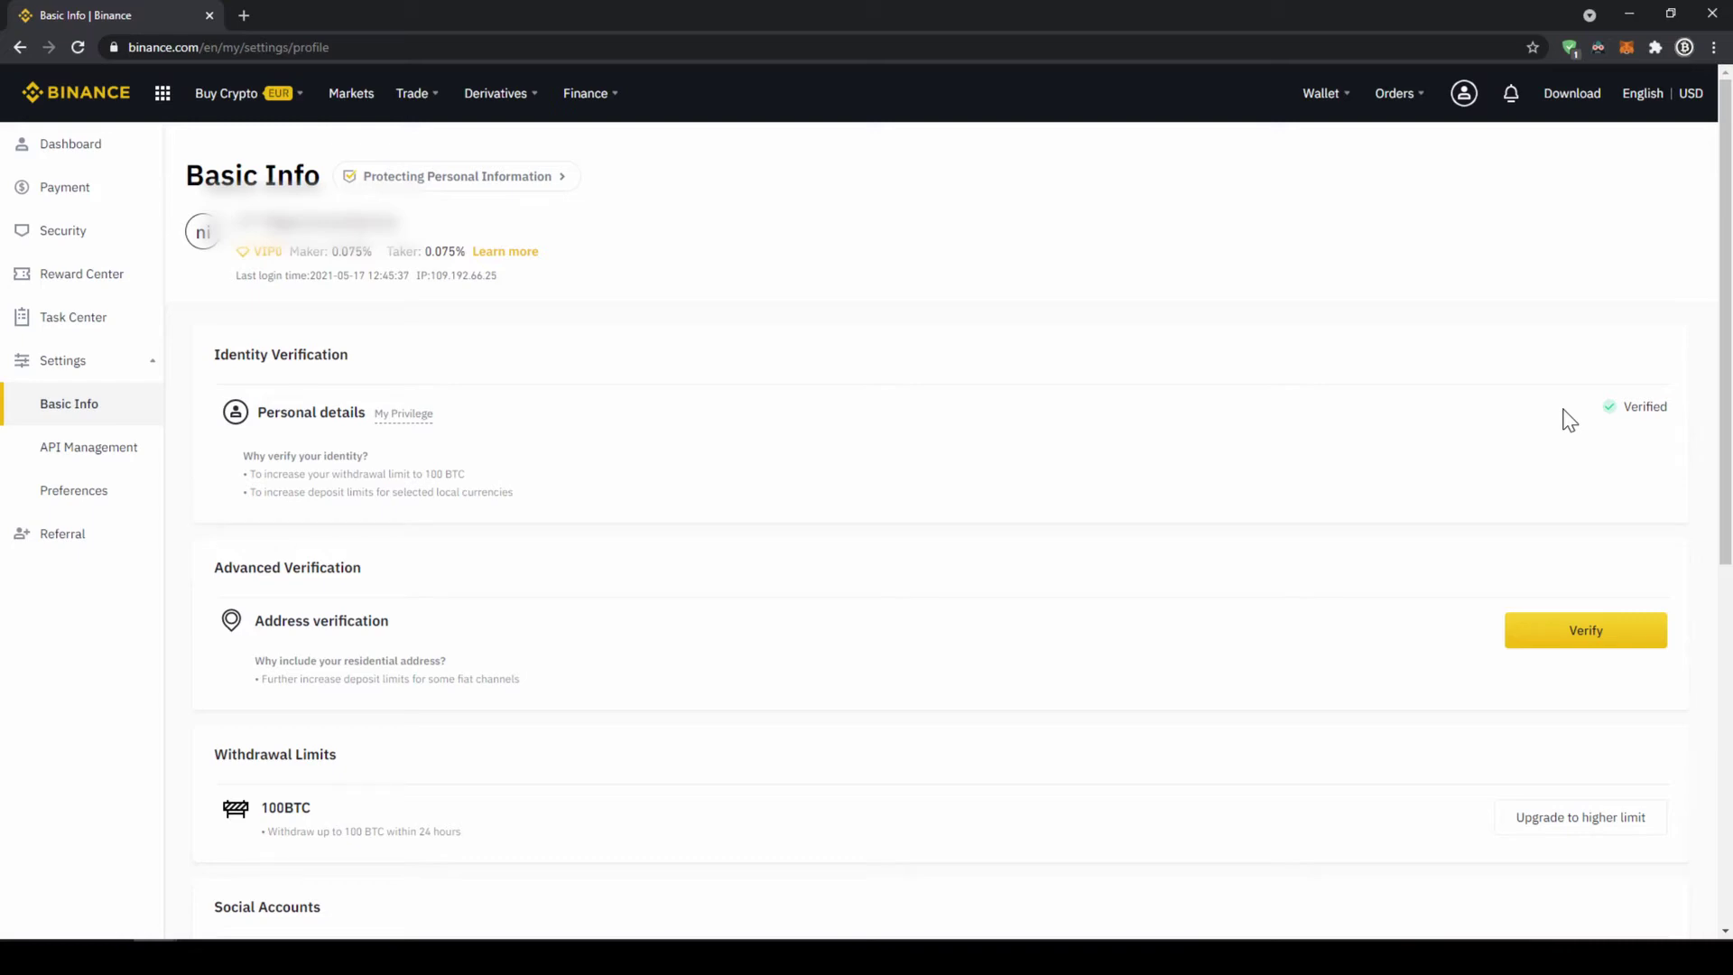
Step: From the Fiat and Spot wallet, start a fiat deposit in EUR with Bank Transfer(SEPA) as the payment method
{"action": "mouse_move", "coordinate": [1335, 119]}
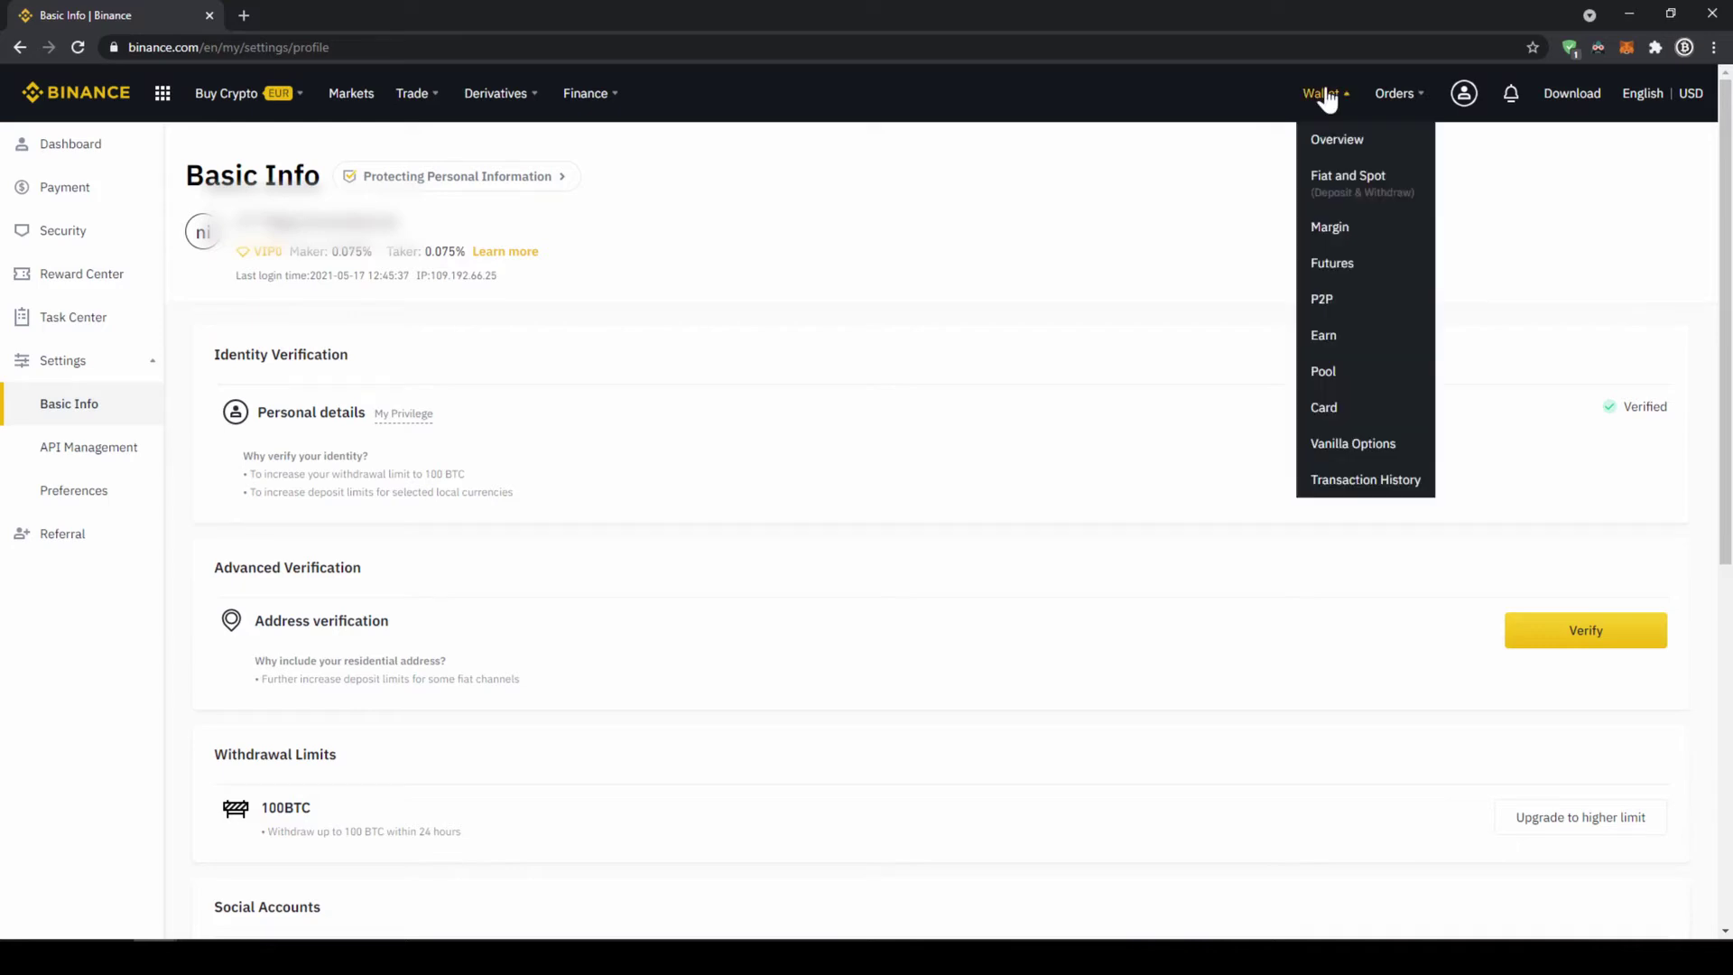
{"action": "left_click", "coordinate": [1359, 185]}
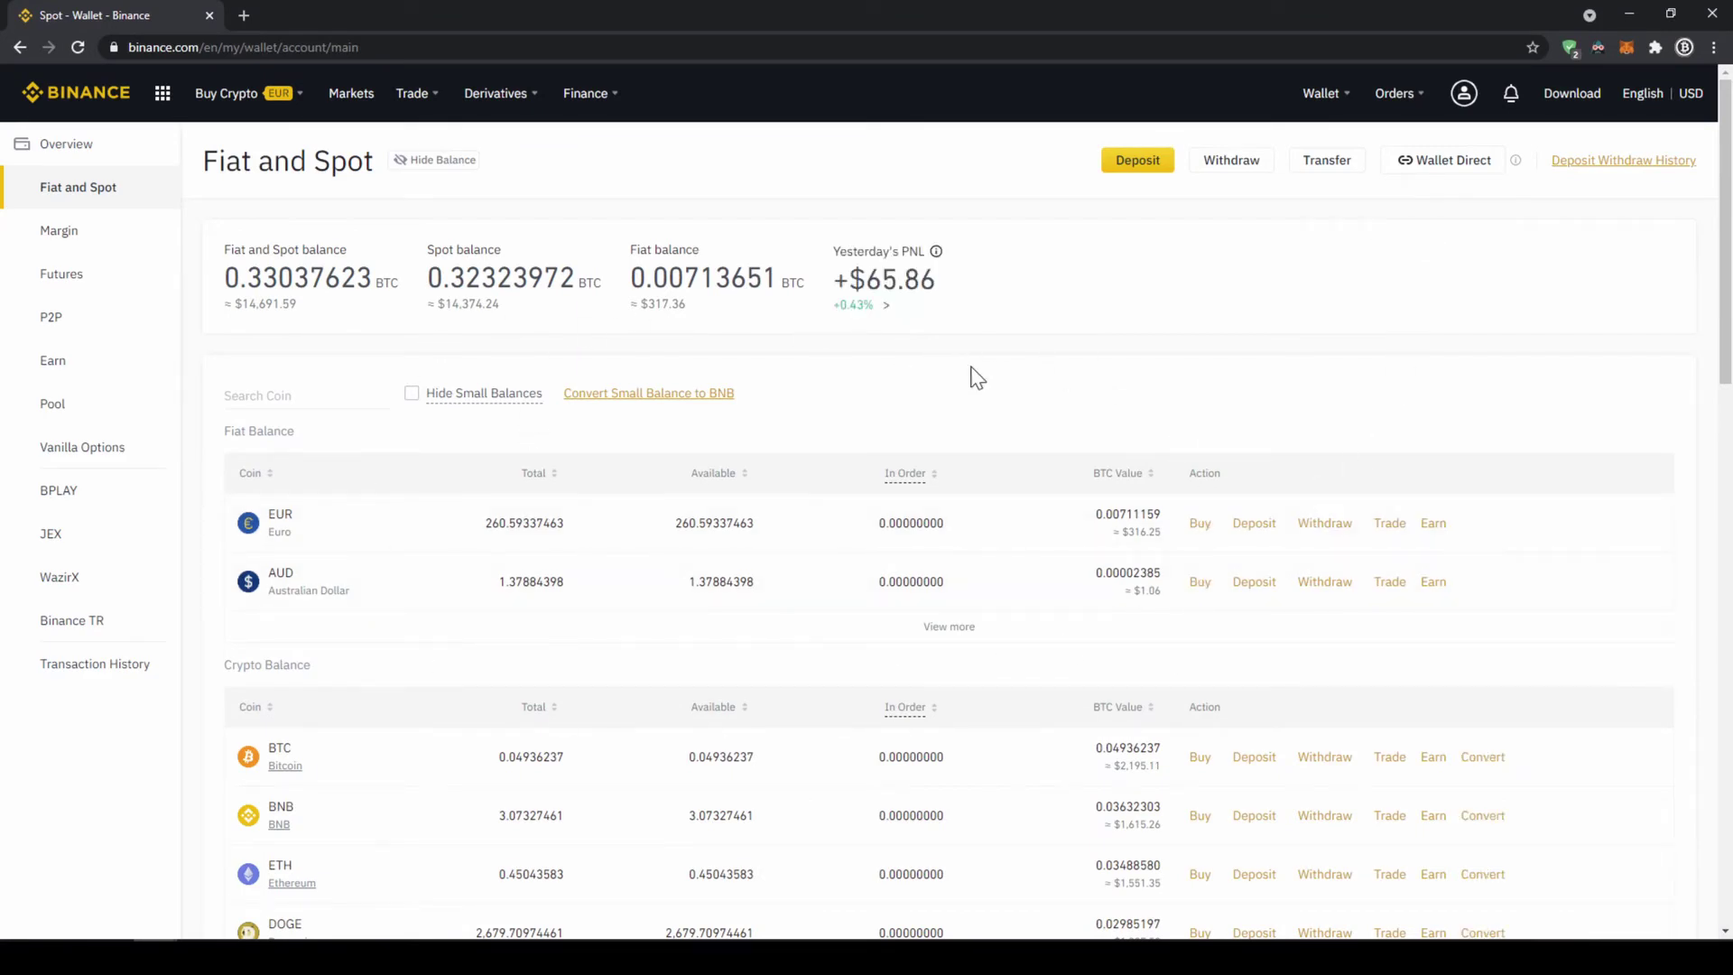
{"action": "left_click", "coordinate": [1137, 166]}
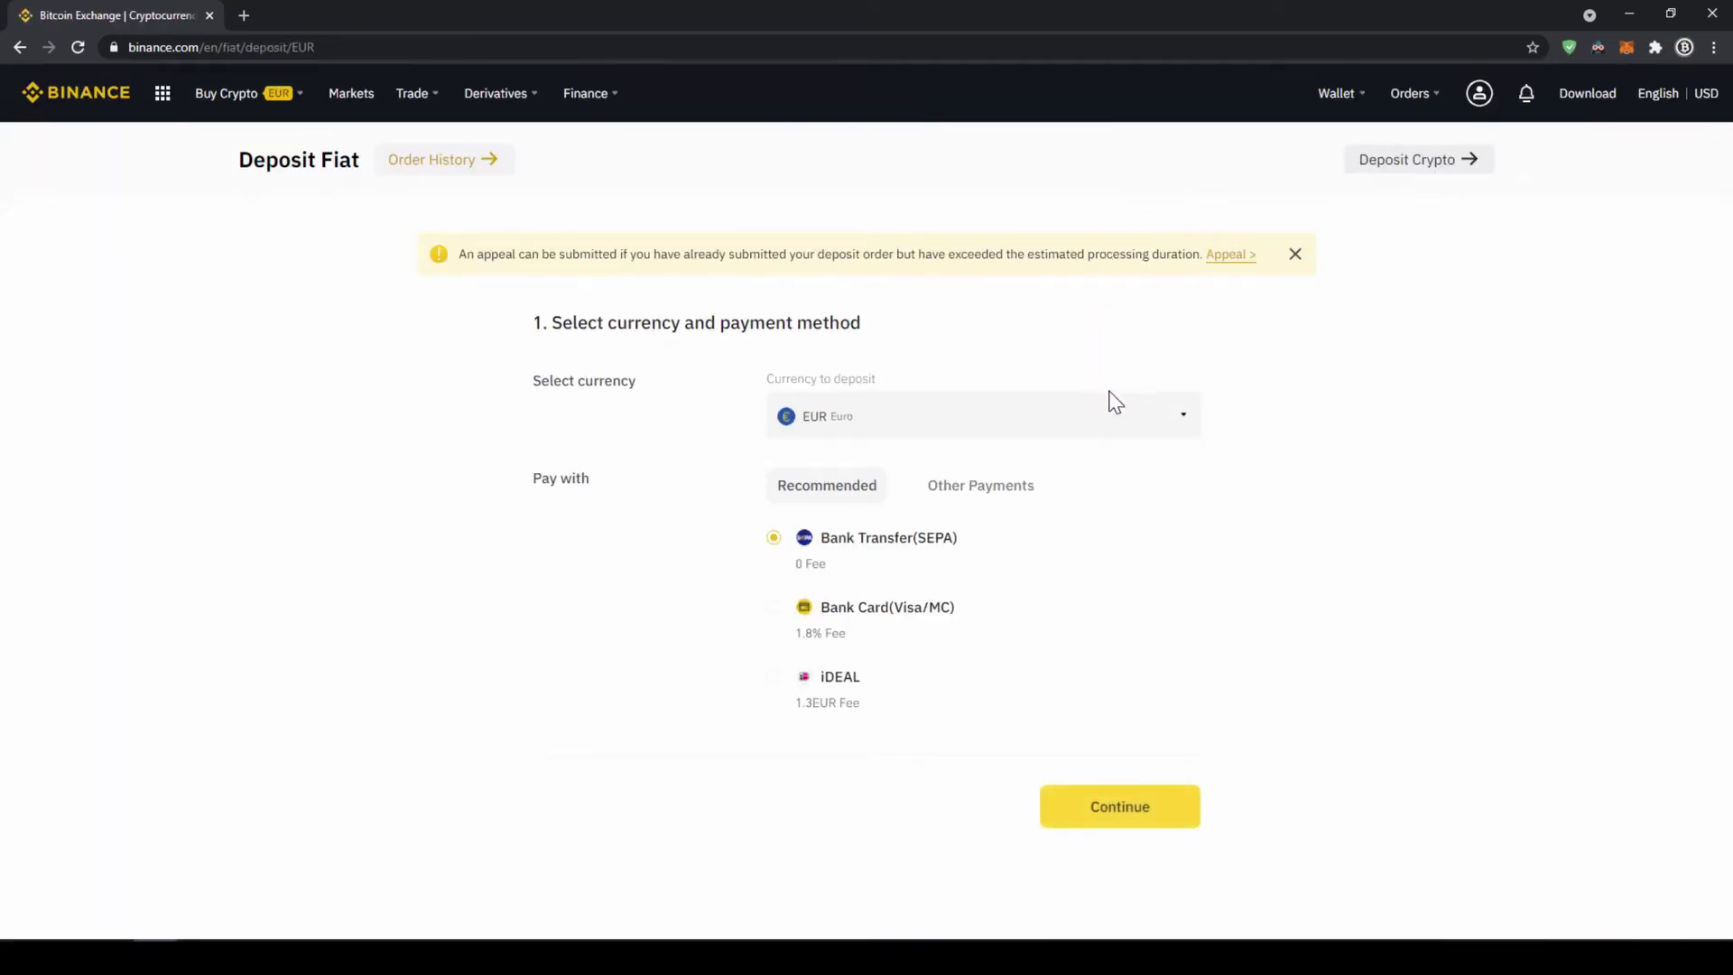
{"action": "left_click", "coordinate": [1134, 410]}
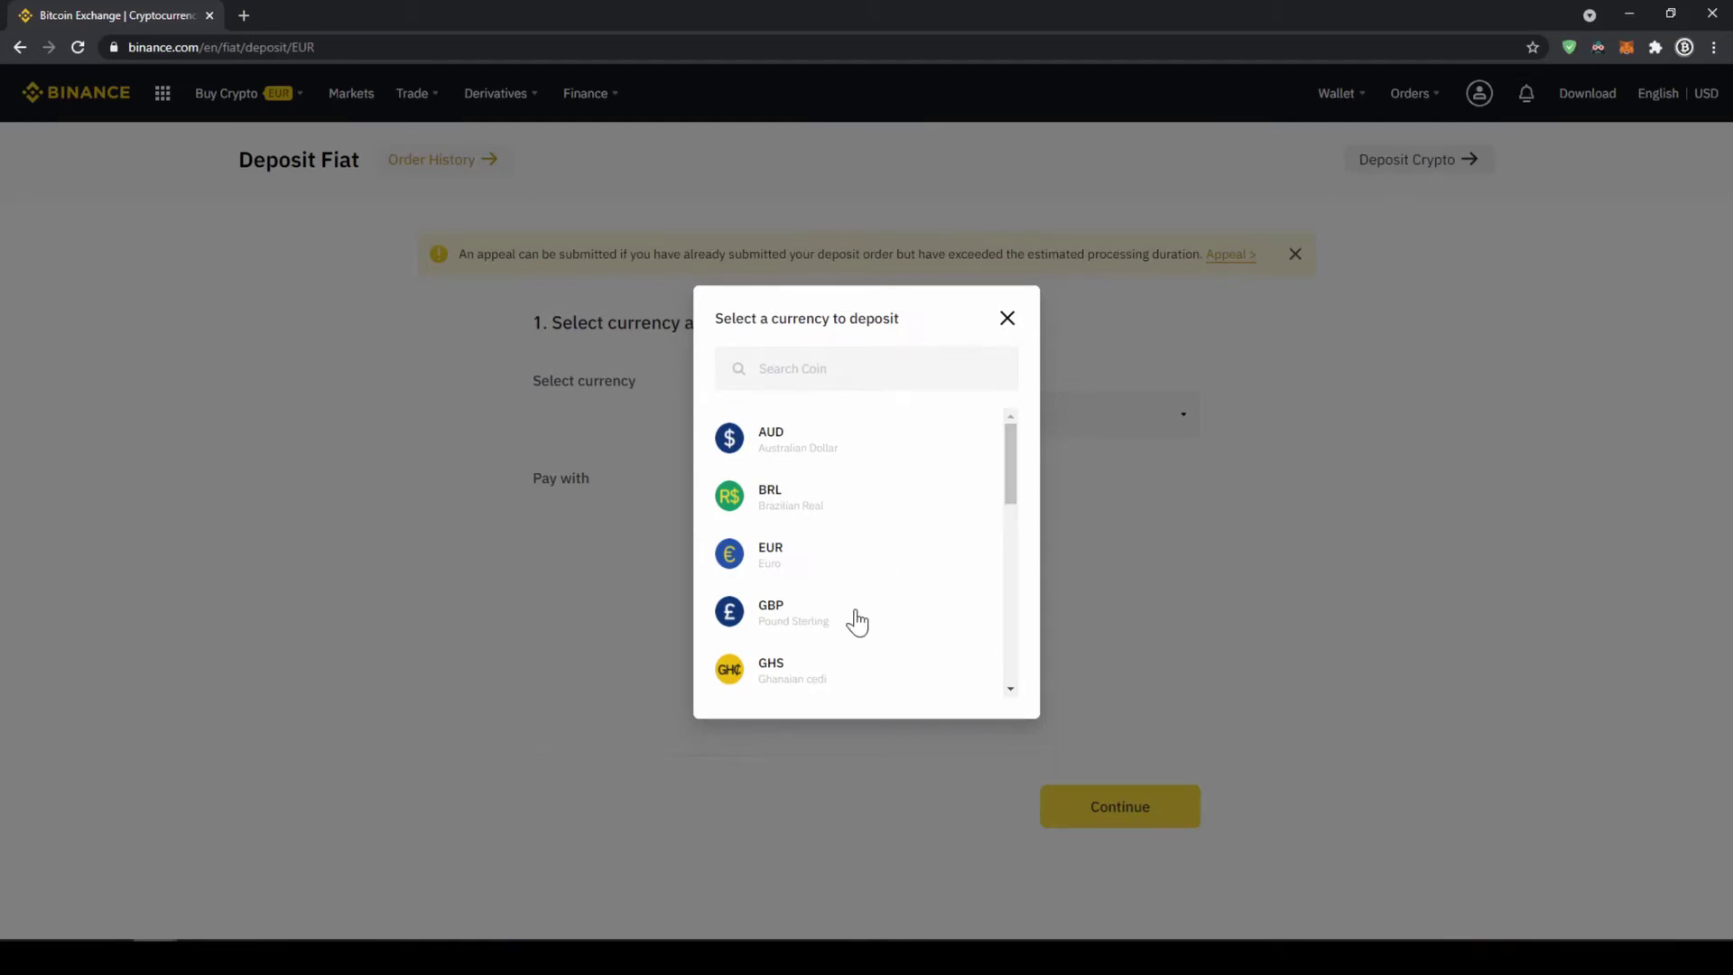
{"action": "mouse_move", "coordinate": [1011, 491]}
{"action": "left_mouse_down"}
{"action": "mouse_move", "coordinate": [1013, 619]}
{"action": "mouse_move", "coordinate": [1006, 480]}
{"action": "left_mouse_up"}
{"action": "left_click", "coordinate": [878, 564]}
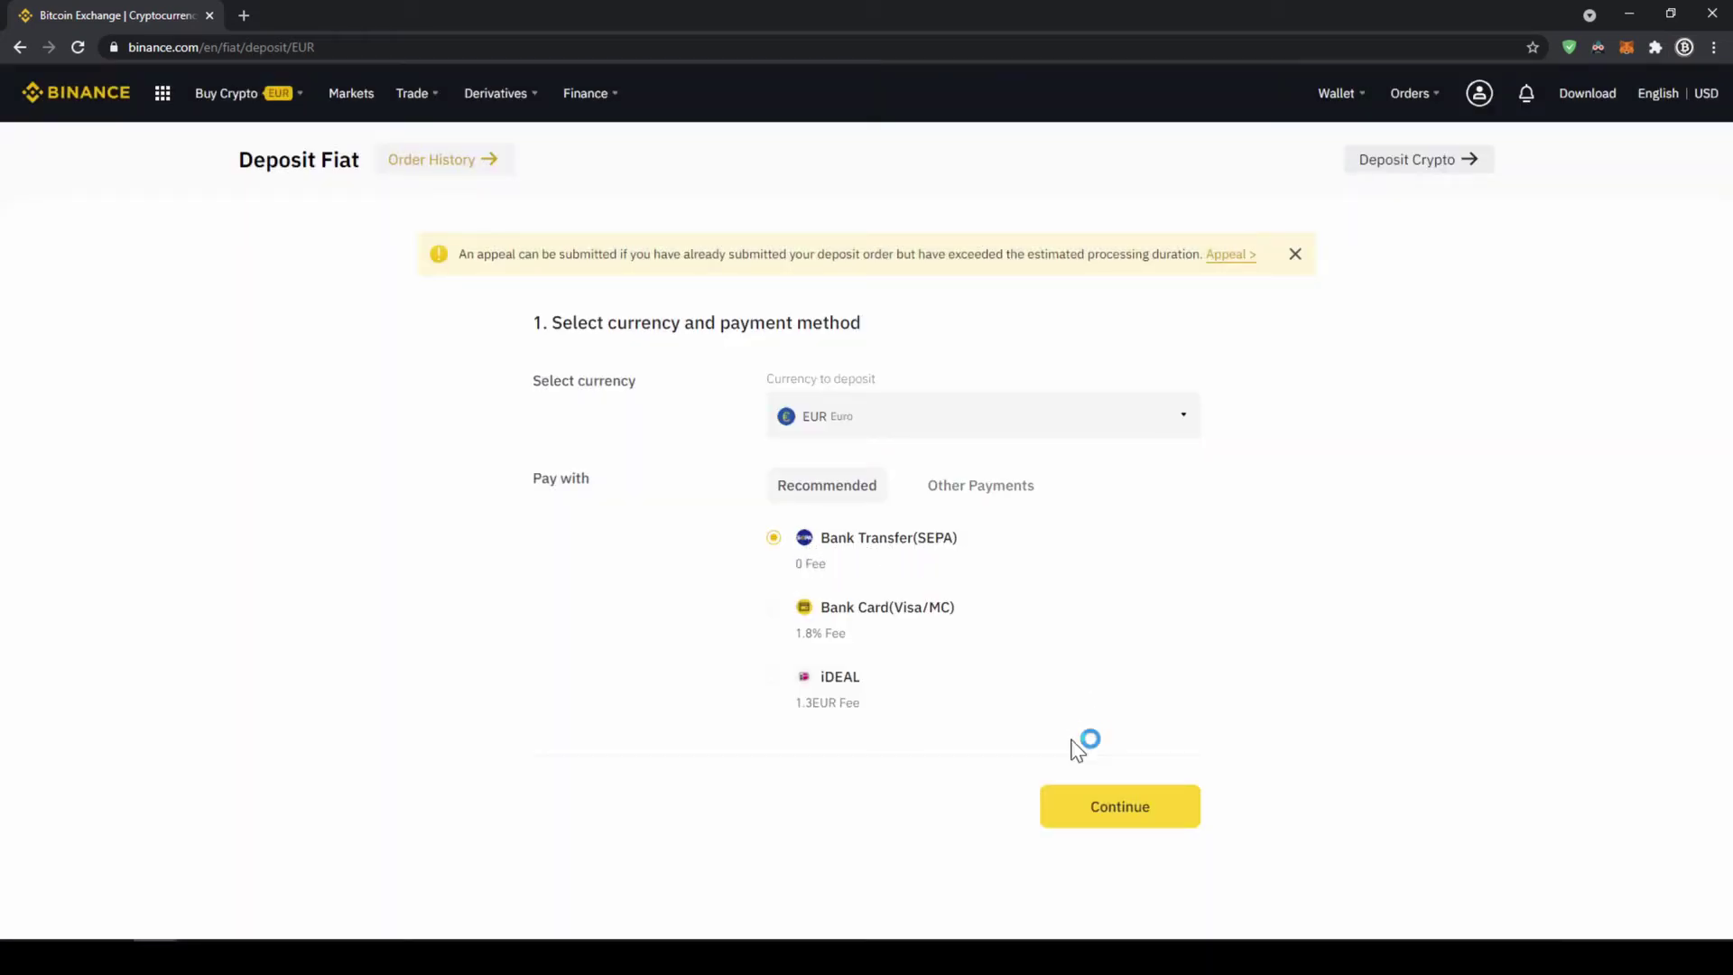
{"action": "left_click", "coordinate": [1109, 817]}
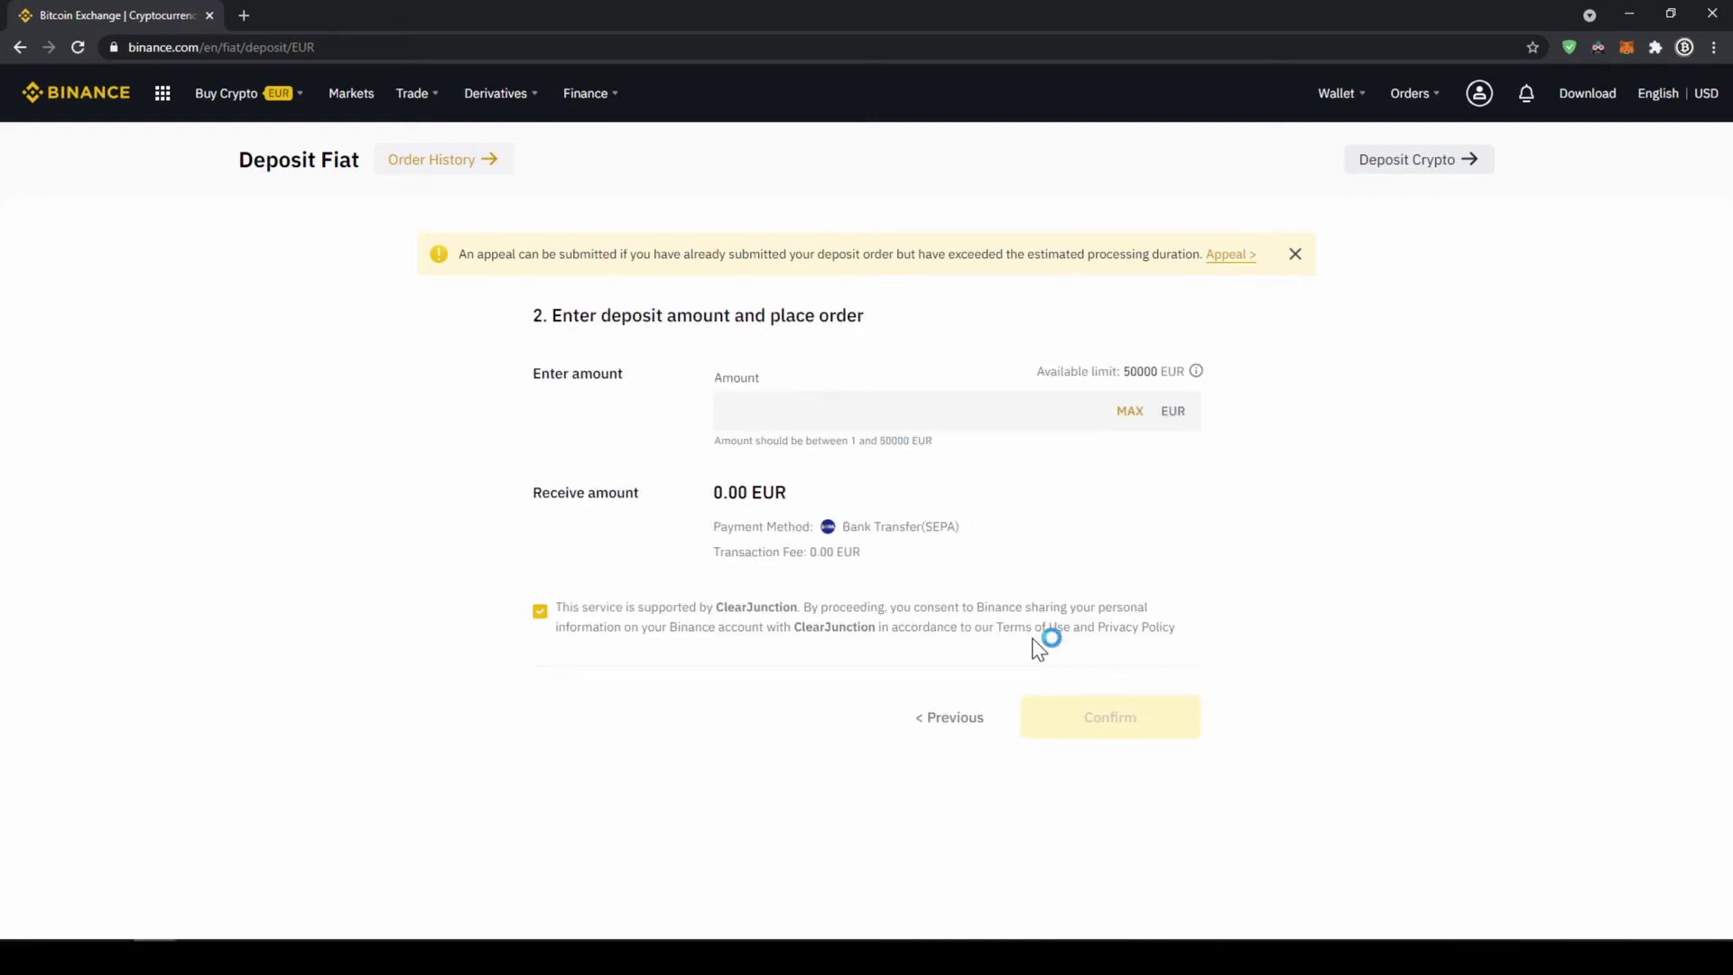
Step: Place the deposit order for 200 EUR and acknowledge the important notes about the bank transfer
{"action": "left_click", "coordinate": [911, 411]}
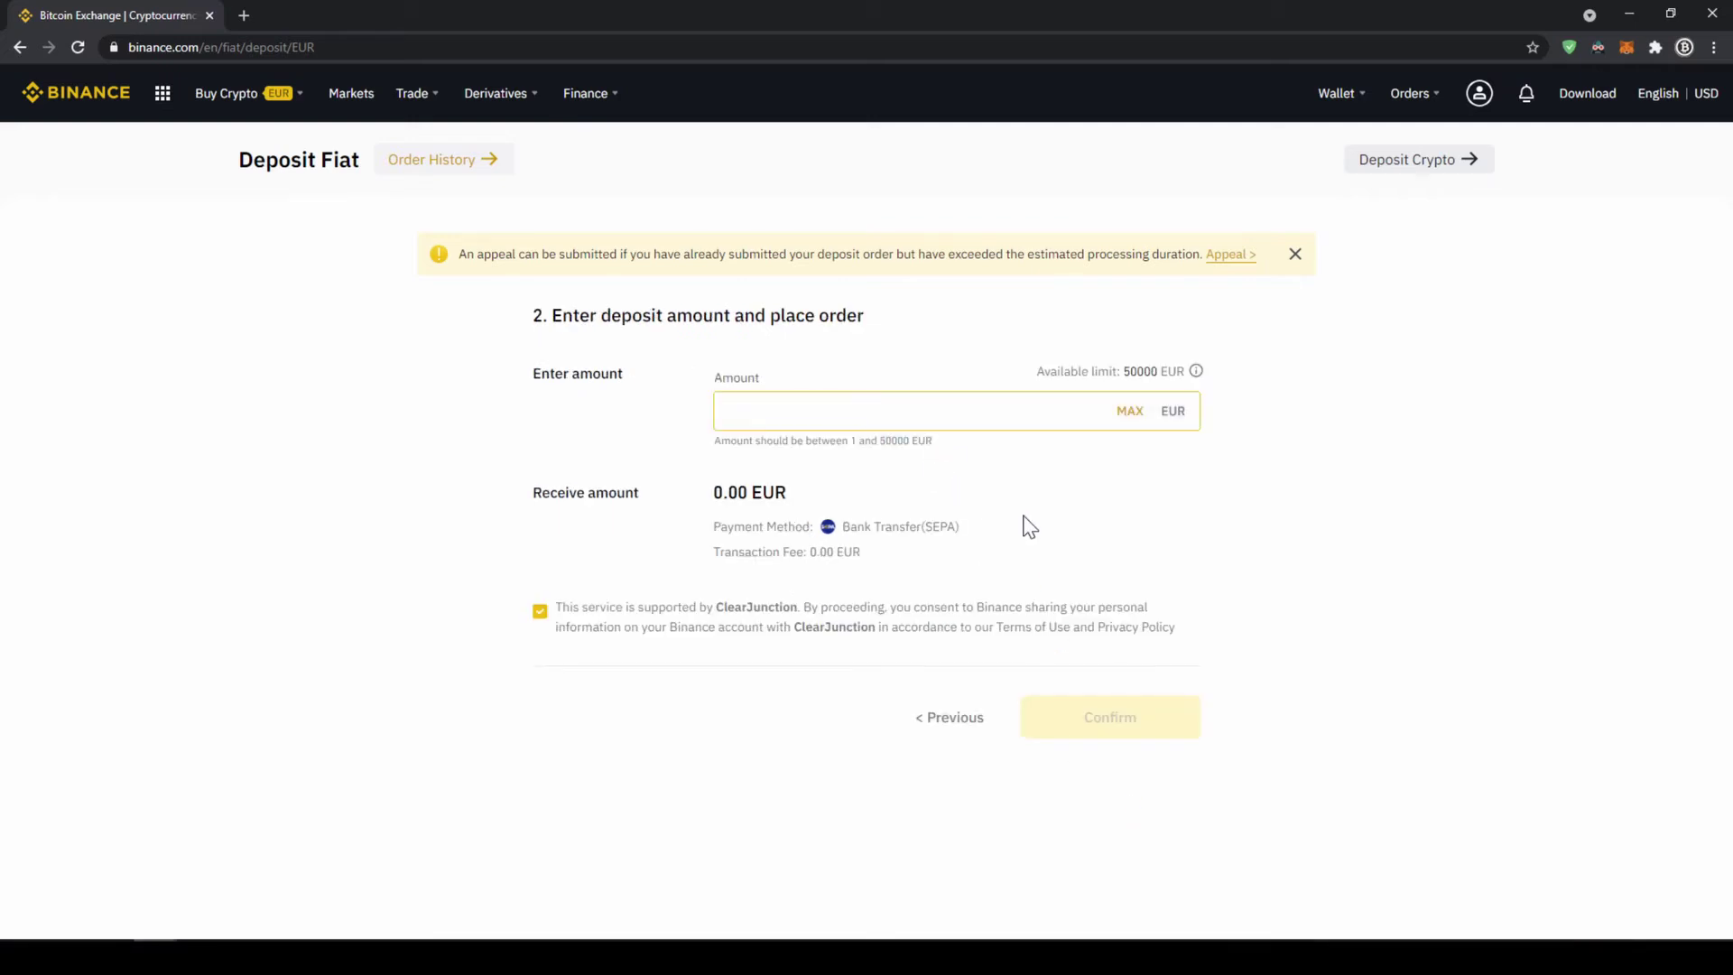
{"action": "type", "text": "200"}
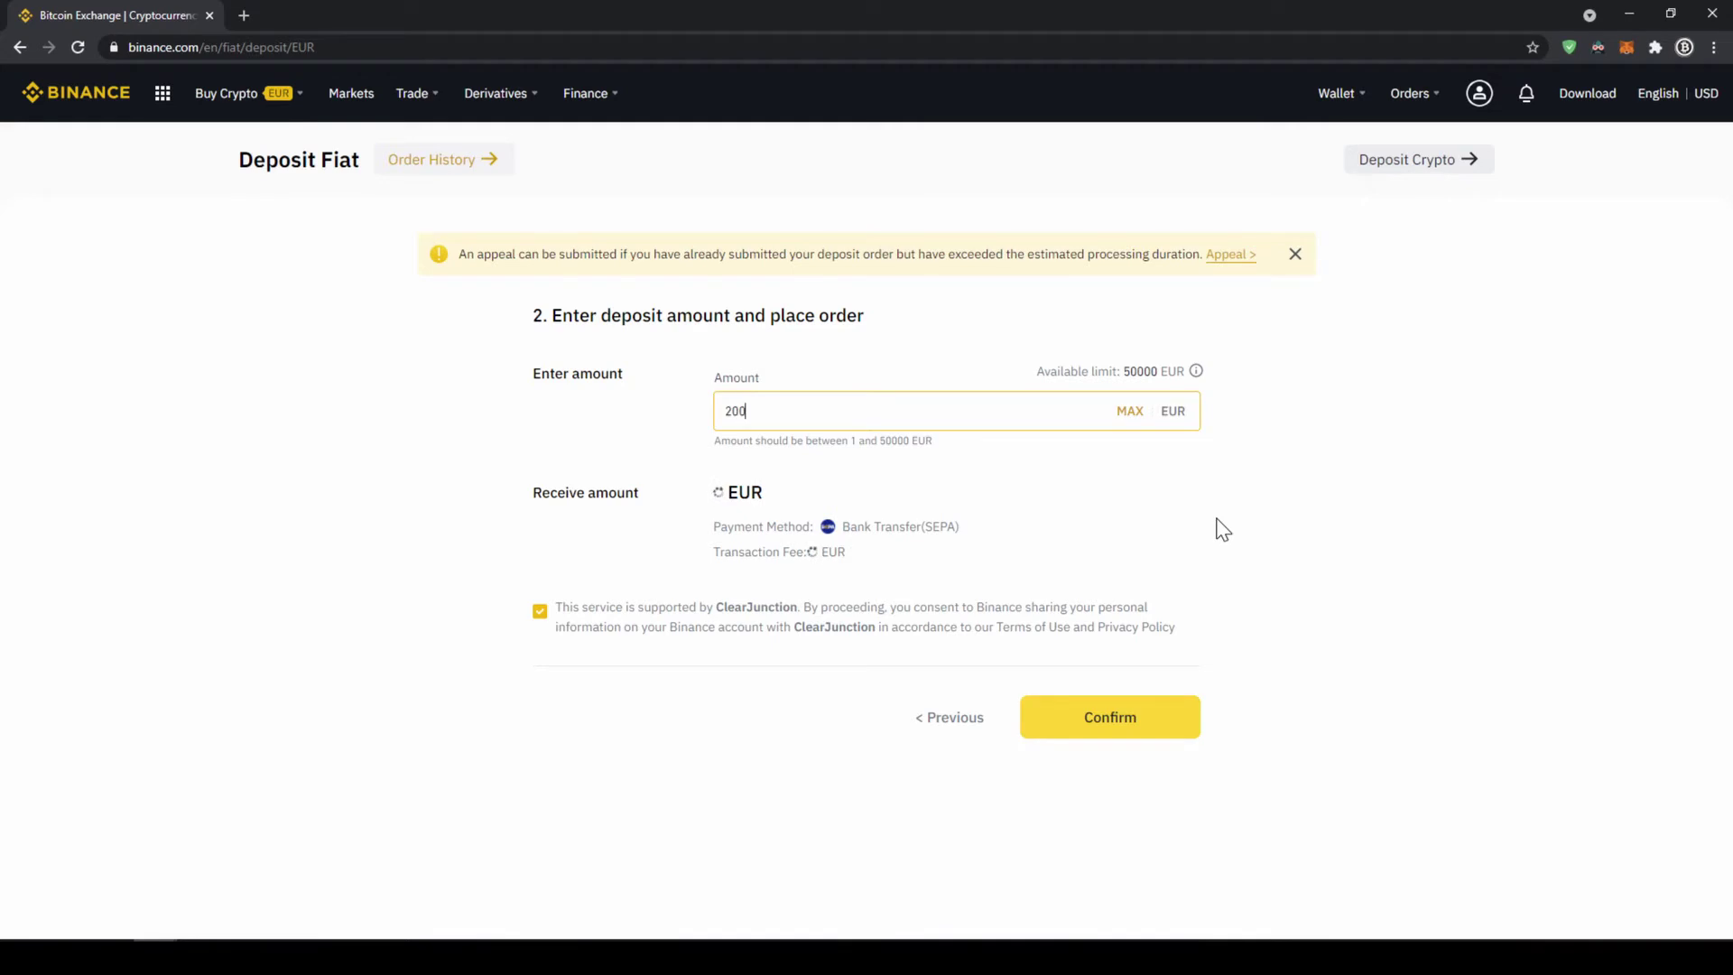
{"action": "left_click", "coordinate": [1144, 729]}
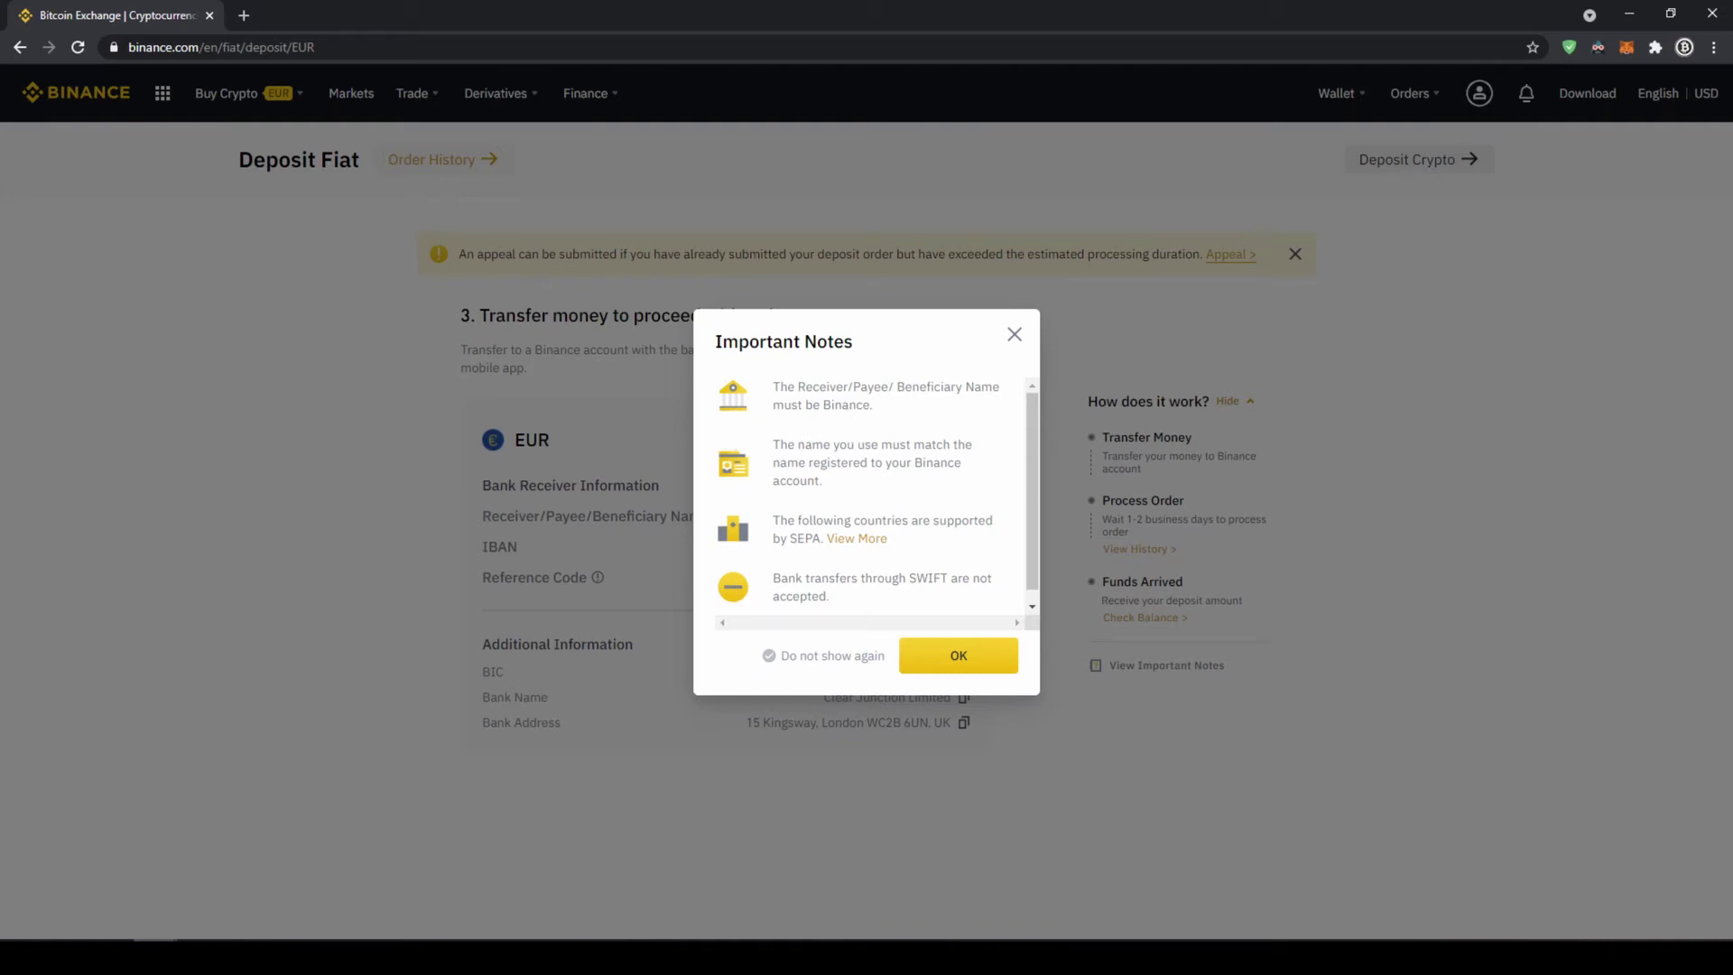
{"action": "left_click_drag", "start_coordinate": [812, 405], "coordinate": [872, 406]}
{"action": "left_click", "coordinate": [859, 435]}
{"action": "left_click", "coordinate": [955, 659]}
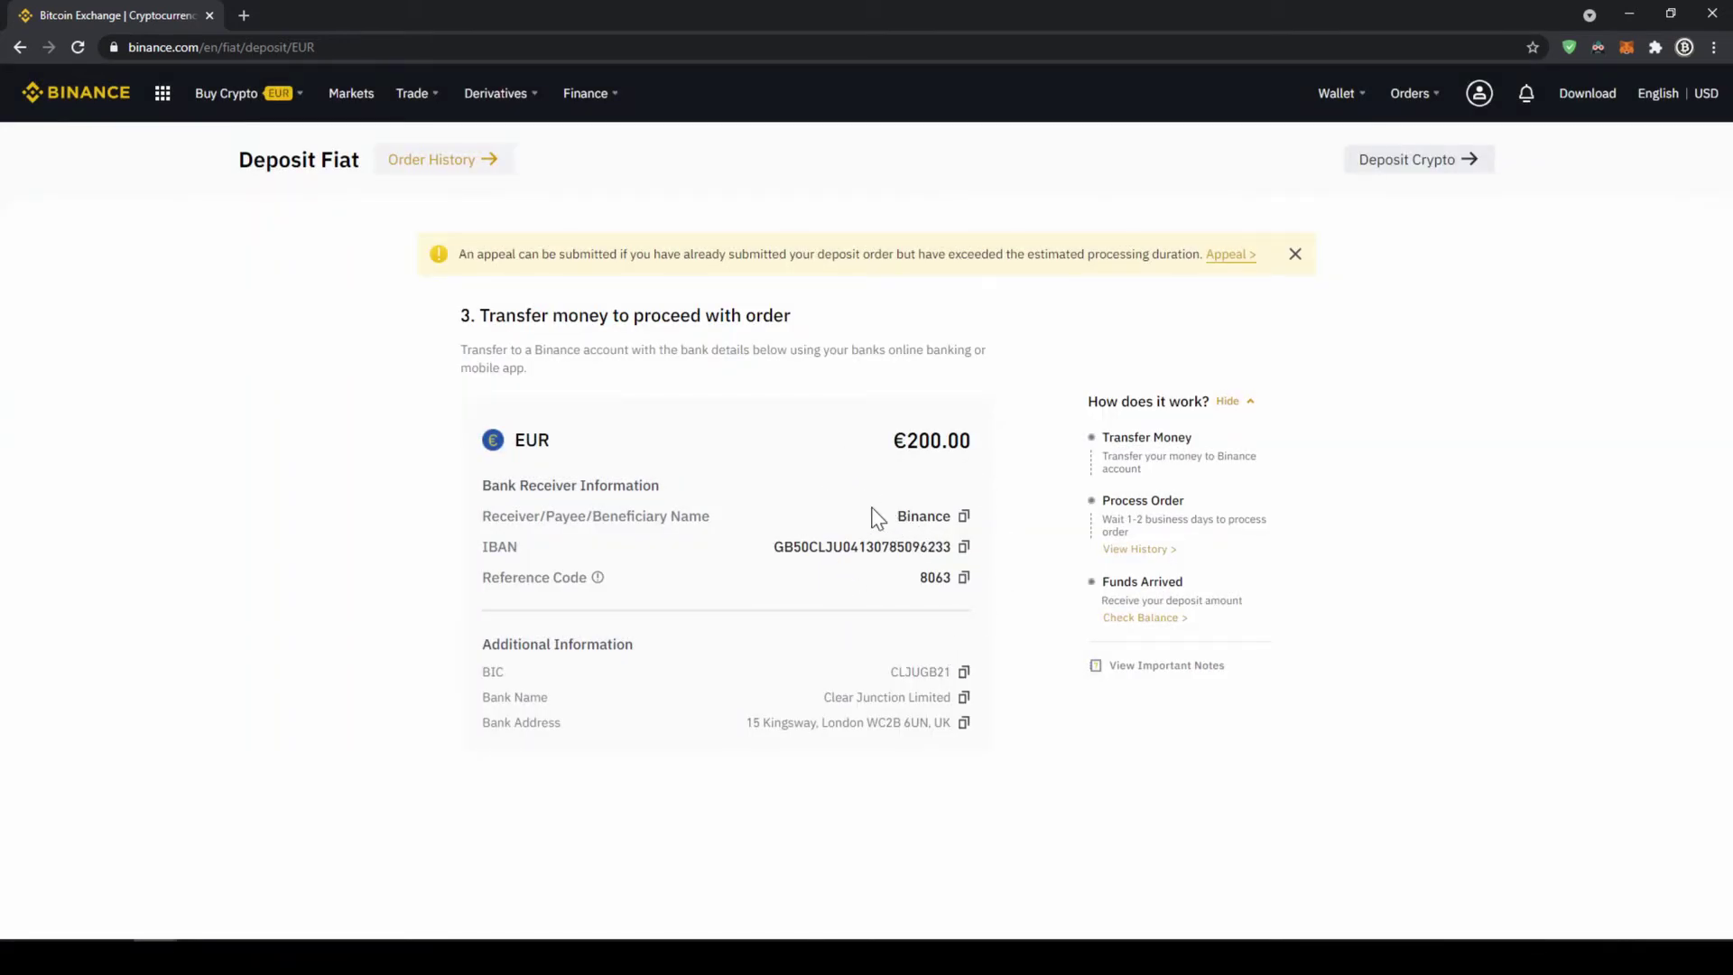
Step: Examine the bank receiver details for the transfer: beneficiary name, IBAN and reference code
{"action": "left_click_drag", "start_coordinate": [894, 517], "coordinate": [944, 516]}
{"action": "left_click_drag", "start_coordinate": [775, 545], "coordinate": [831, 547]}
{"action": "left_click", "coordinate": [832, 582]}
{"action": "left_click_drag", "start_coordinate": [928, 577], "coordinate": [951, 578]}
{"action": "left_click", "coordinate": [922, 582]}
{"action": "double_click", "coordinate": [923, 582]}
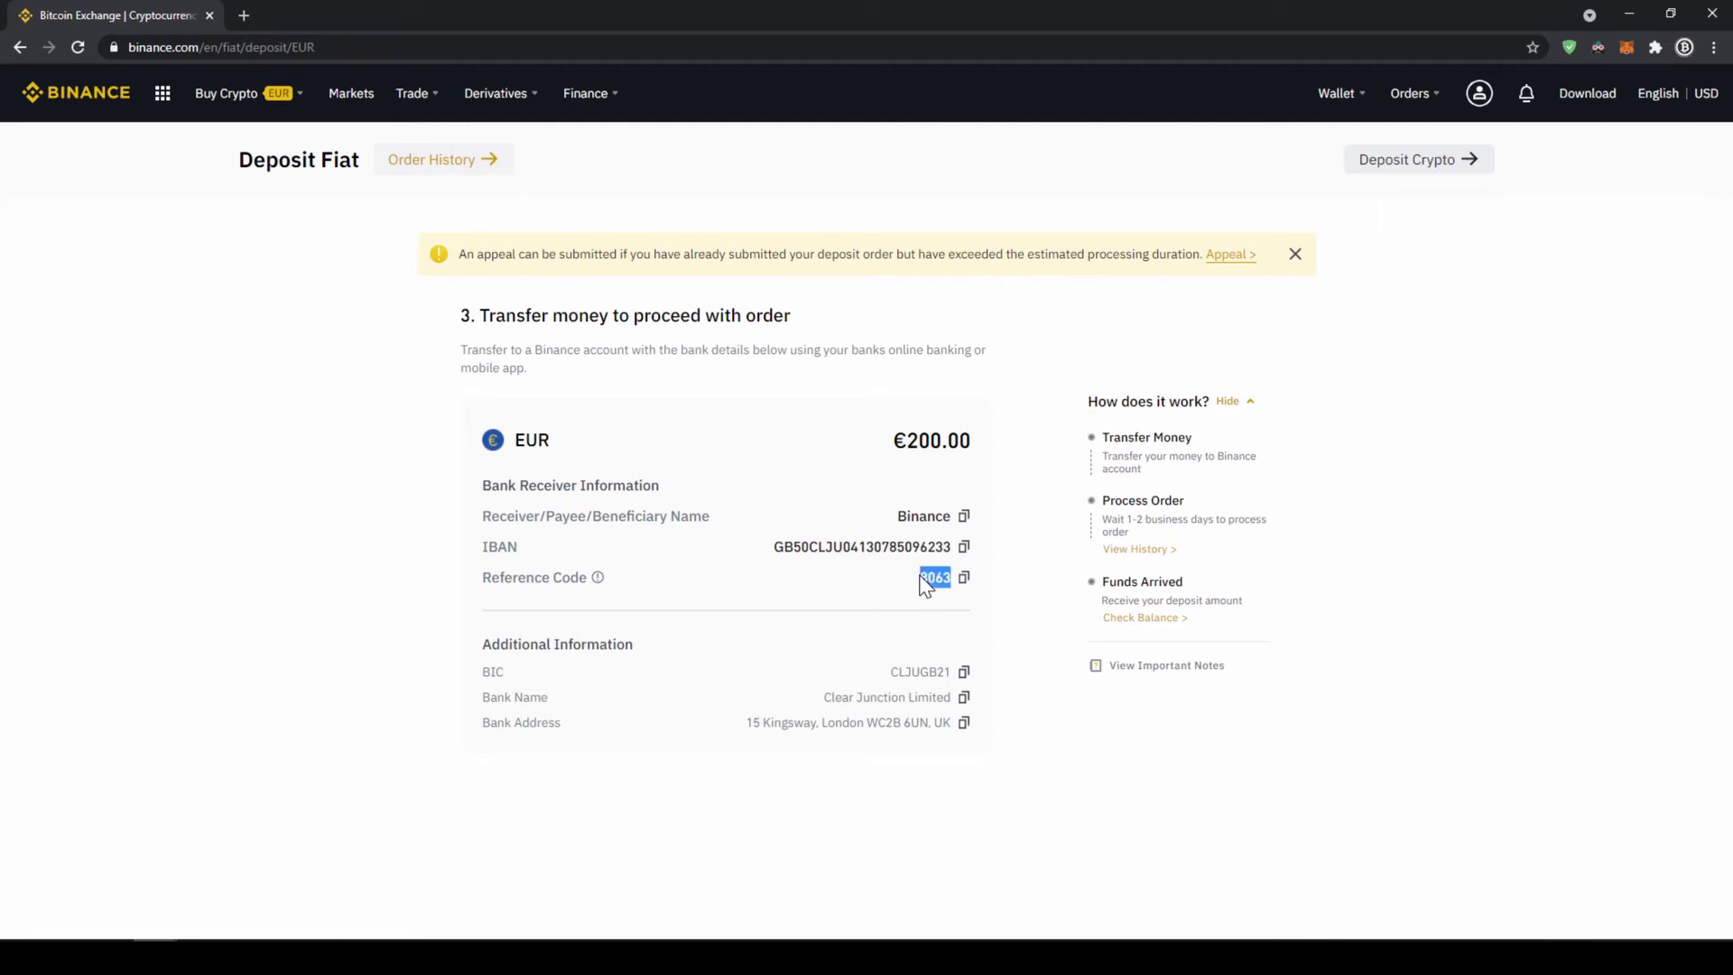
{"action": "left_click", "coordinate": [853, 586]}
Step: Return to the Fiat and Spot wallet and open the crypto purchase page that pays from the Cash Balance
{"action": "mouse_move", "coordinate": [1353, 114]}
{"action": "left_click", "coordinate": [1354, 185]}
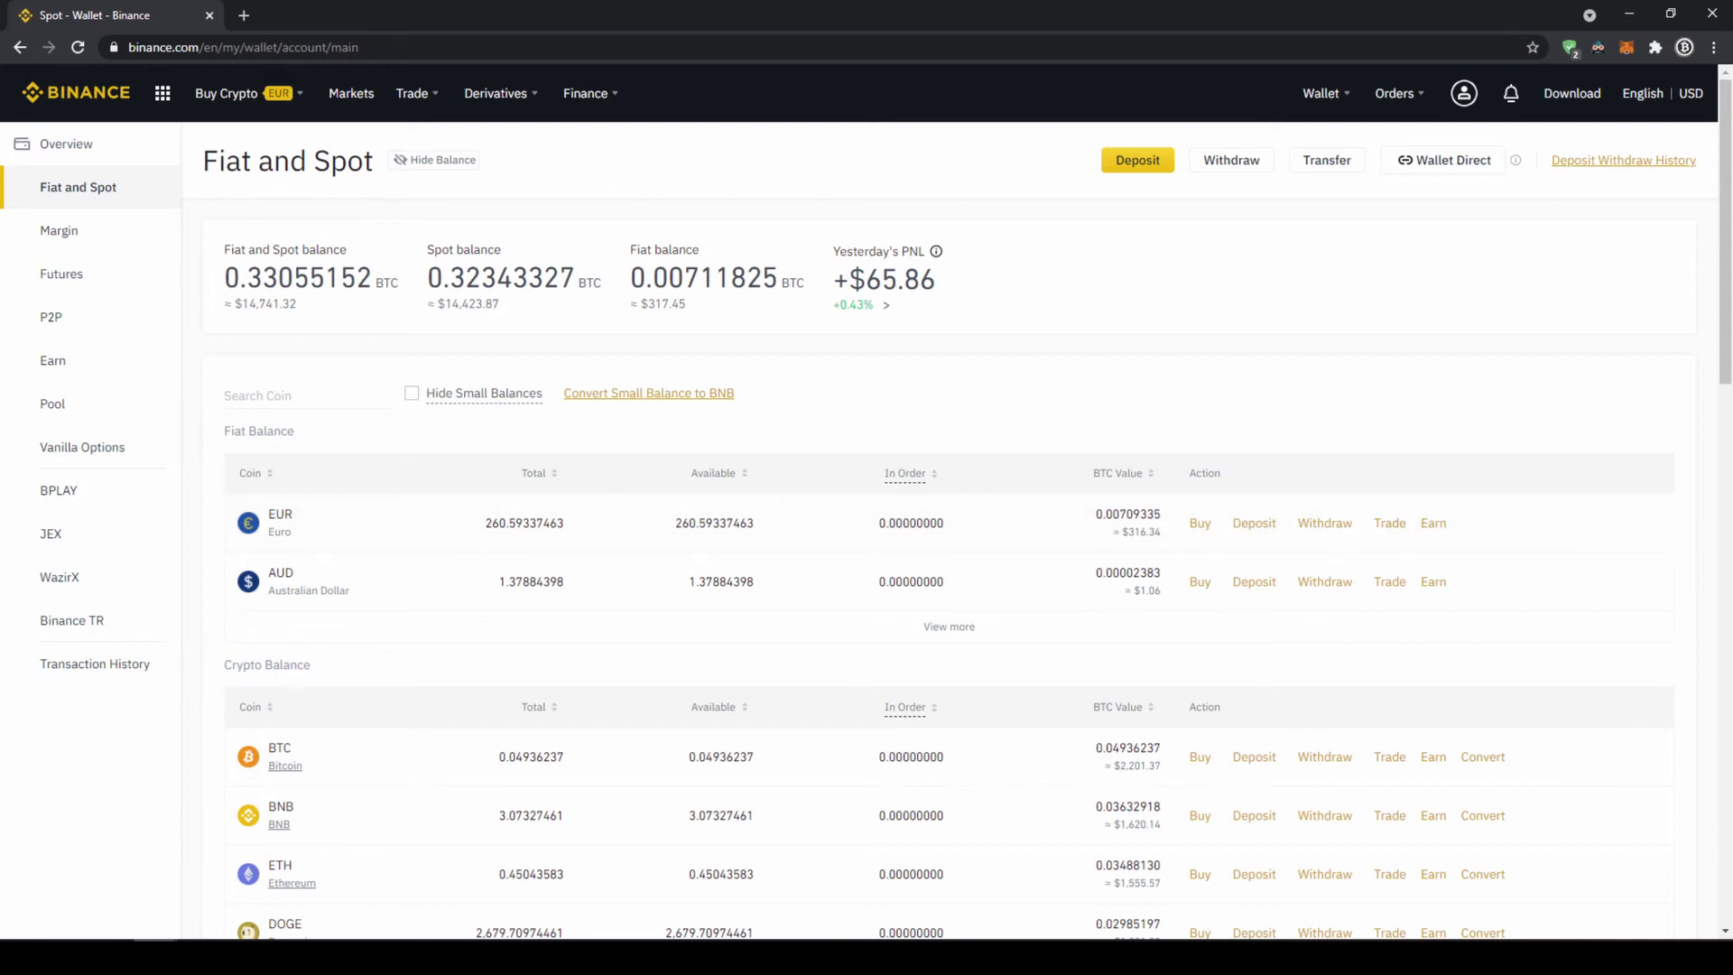
{"action": "mouse_move", "coordinate": [265, 97]}
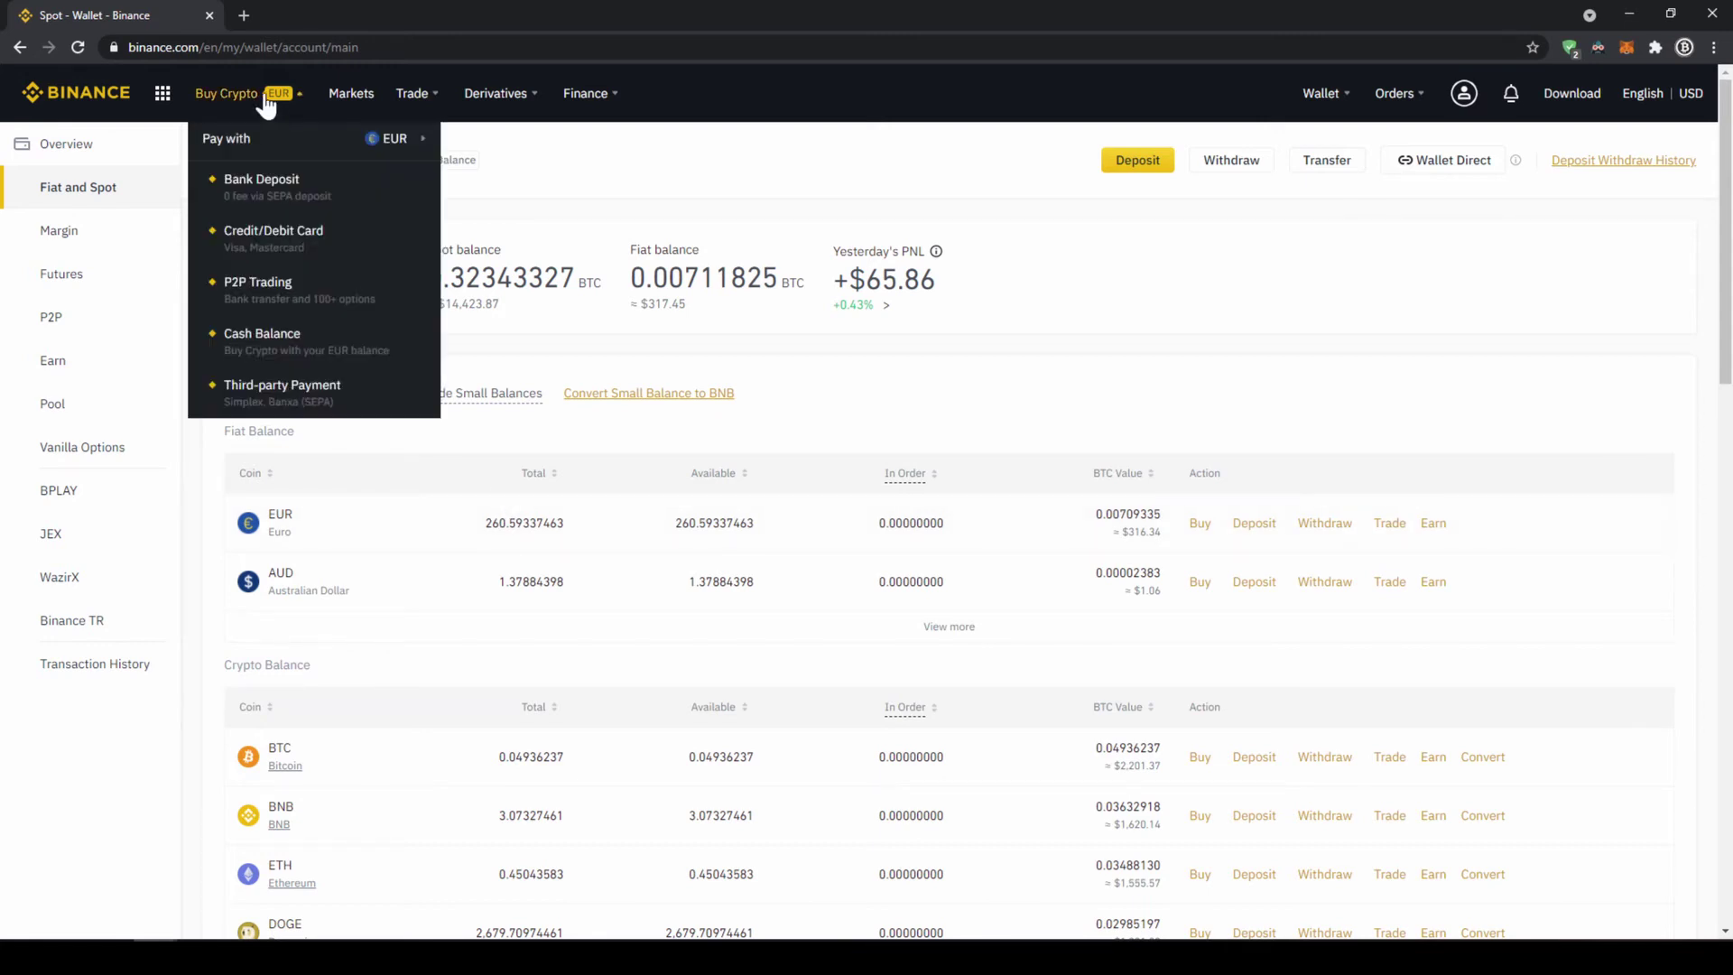
{"action": "left_click", "coordinate": [259, 347]}
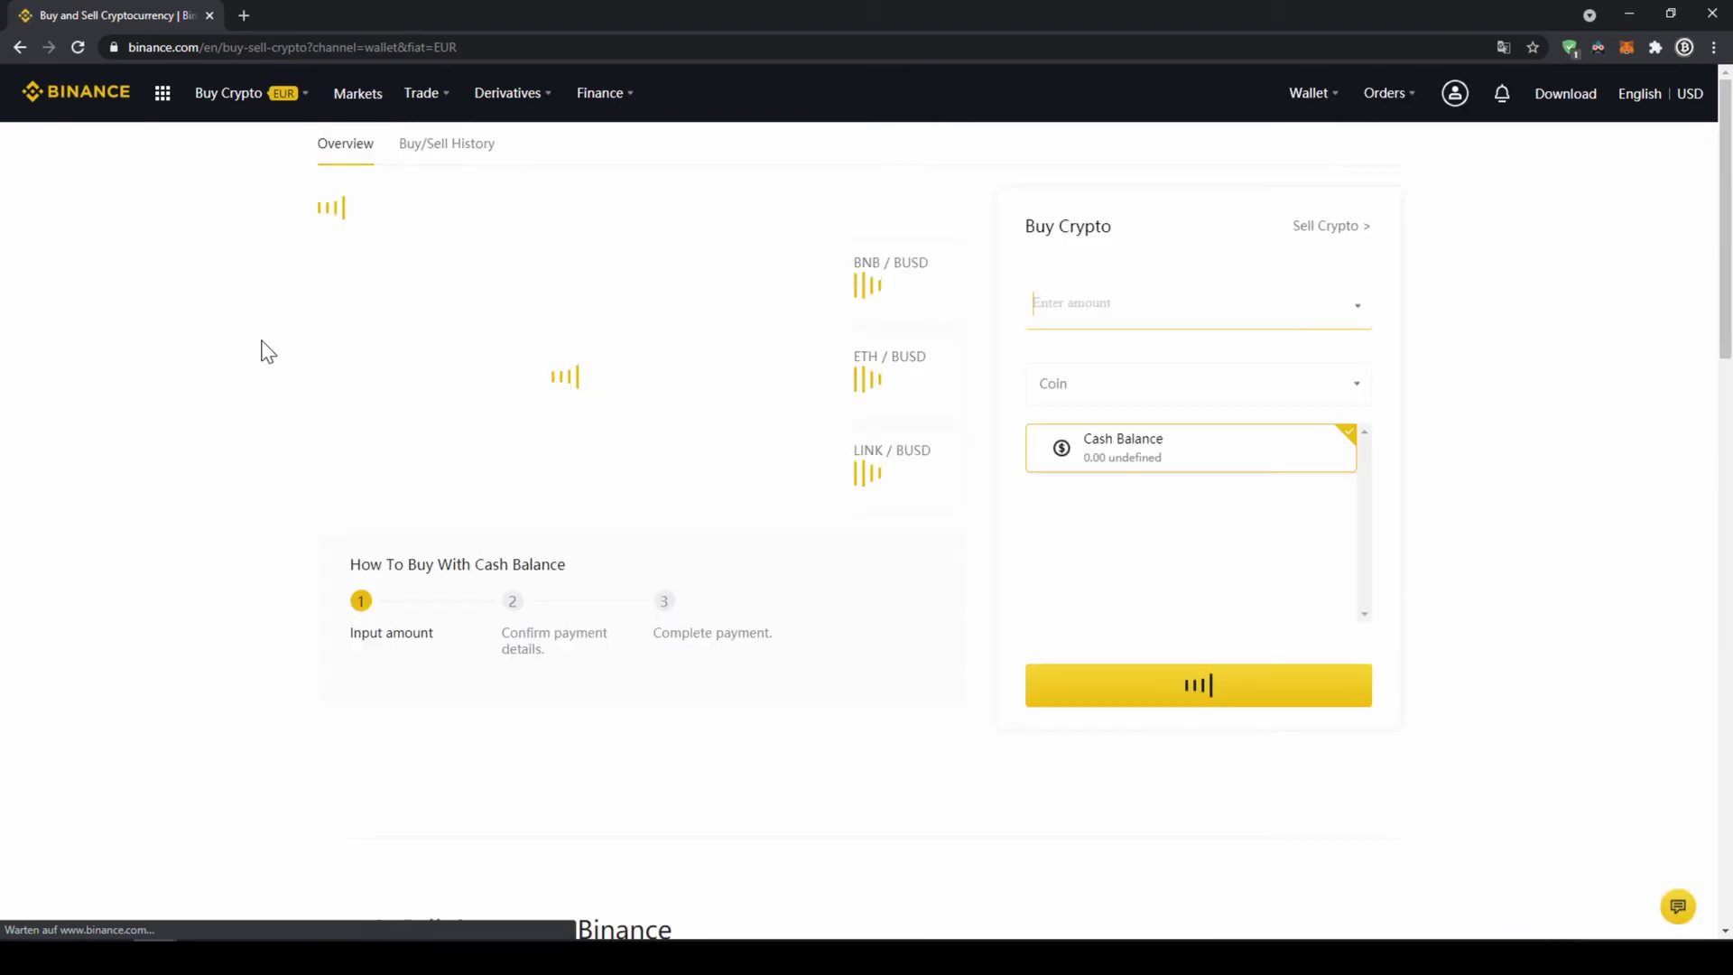
Step: Choose USDT as the coin to buy with the cash balance
{"action": "left_click", "coordinate": [1318, 390]}
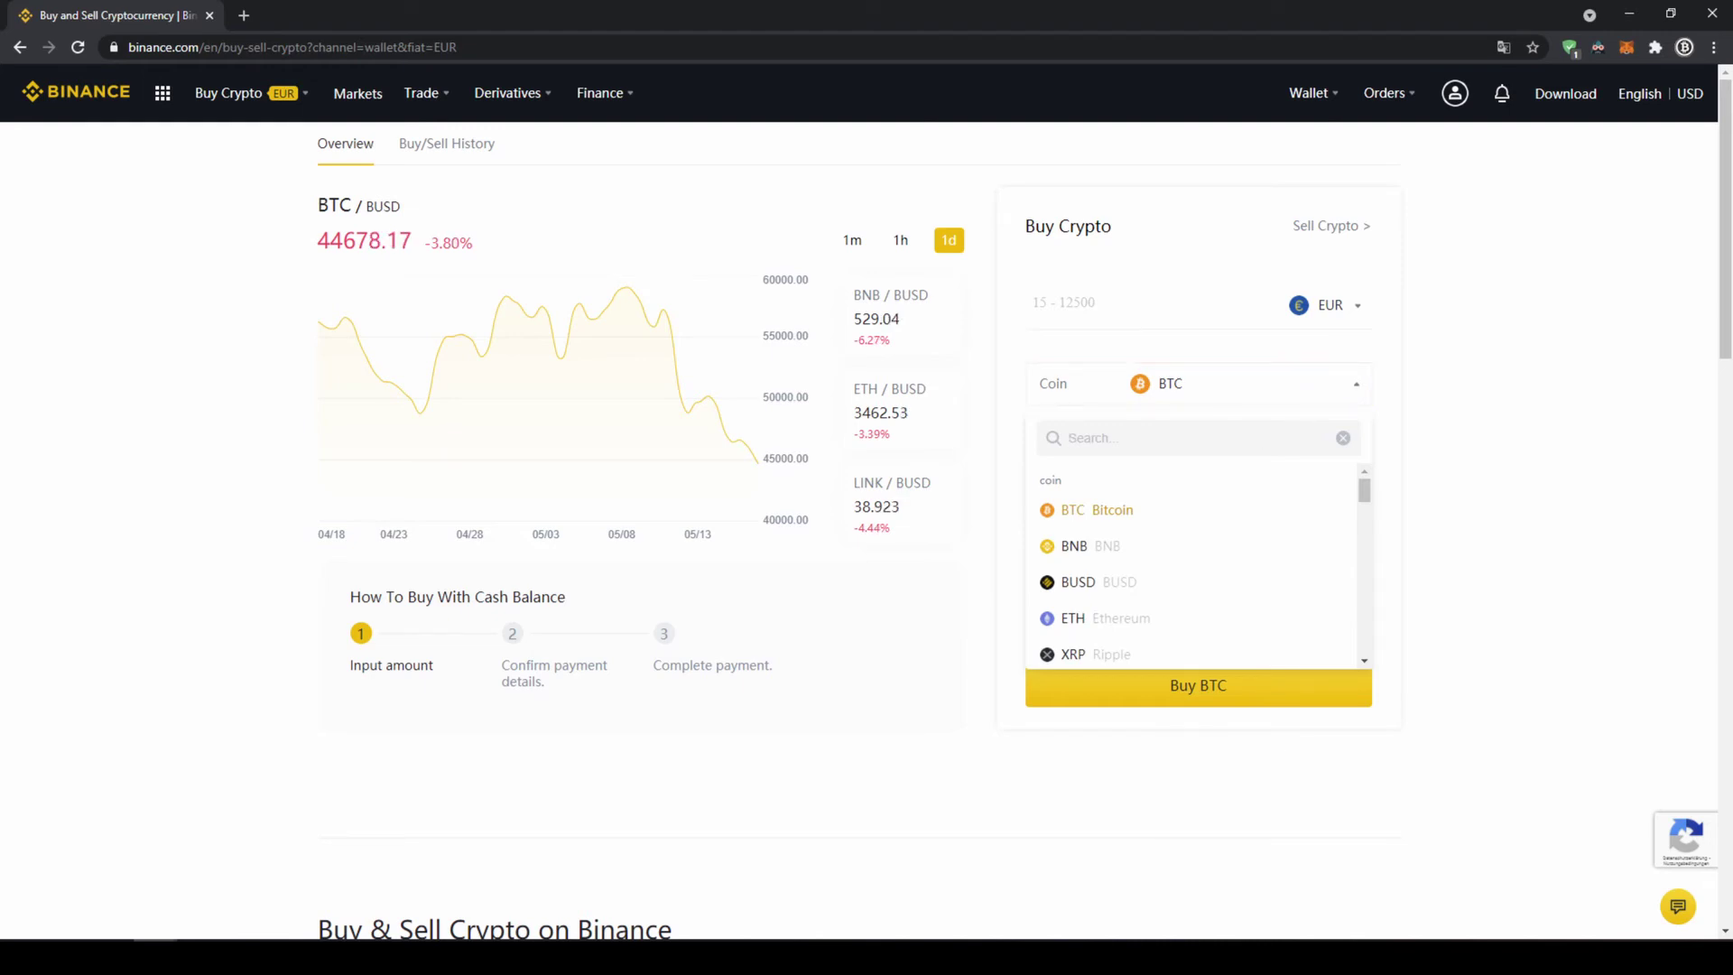
{"action": "type", "text": "usdt"}
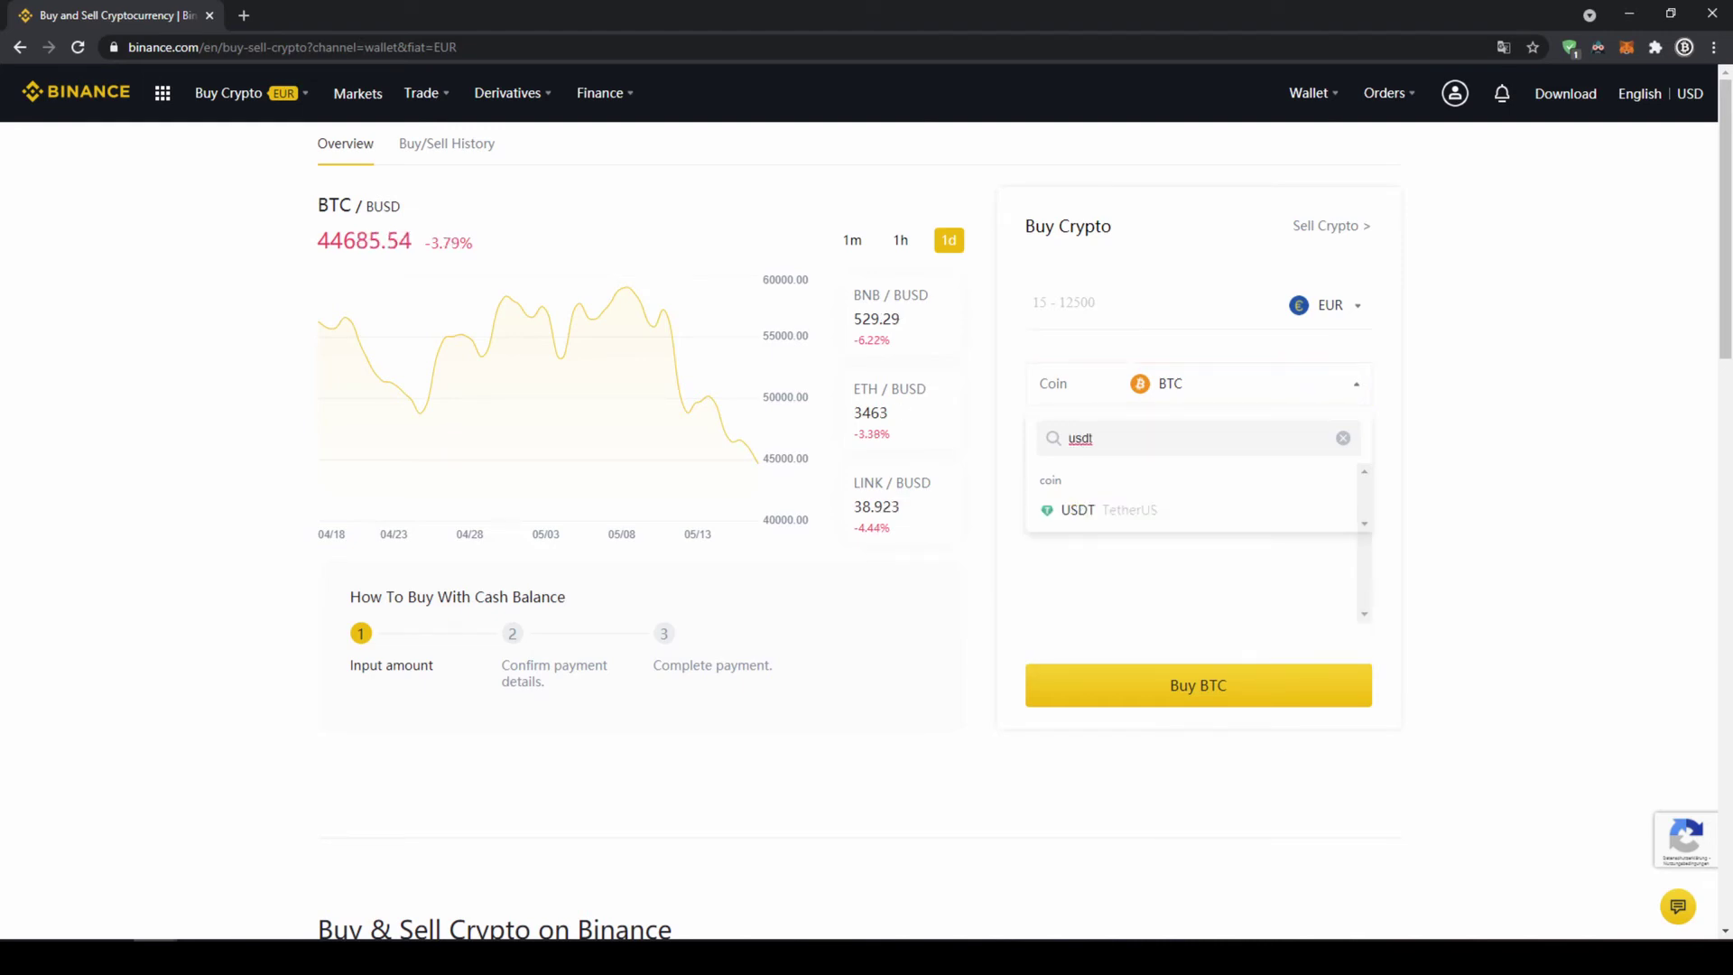
{"action": "left_click", "coordinate": [1210, 518]}
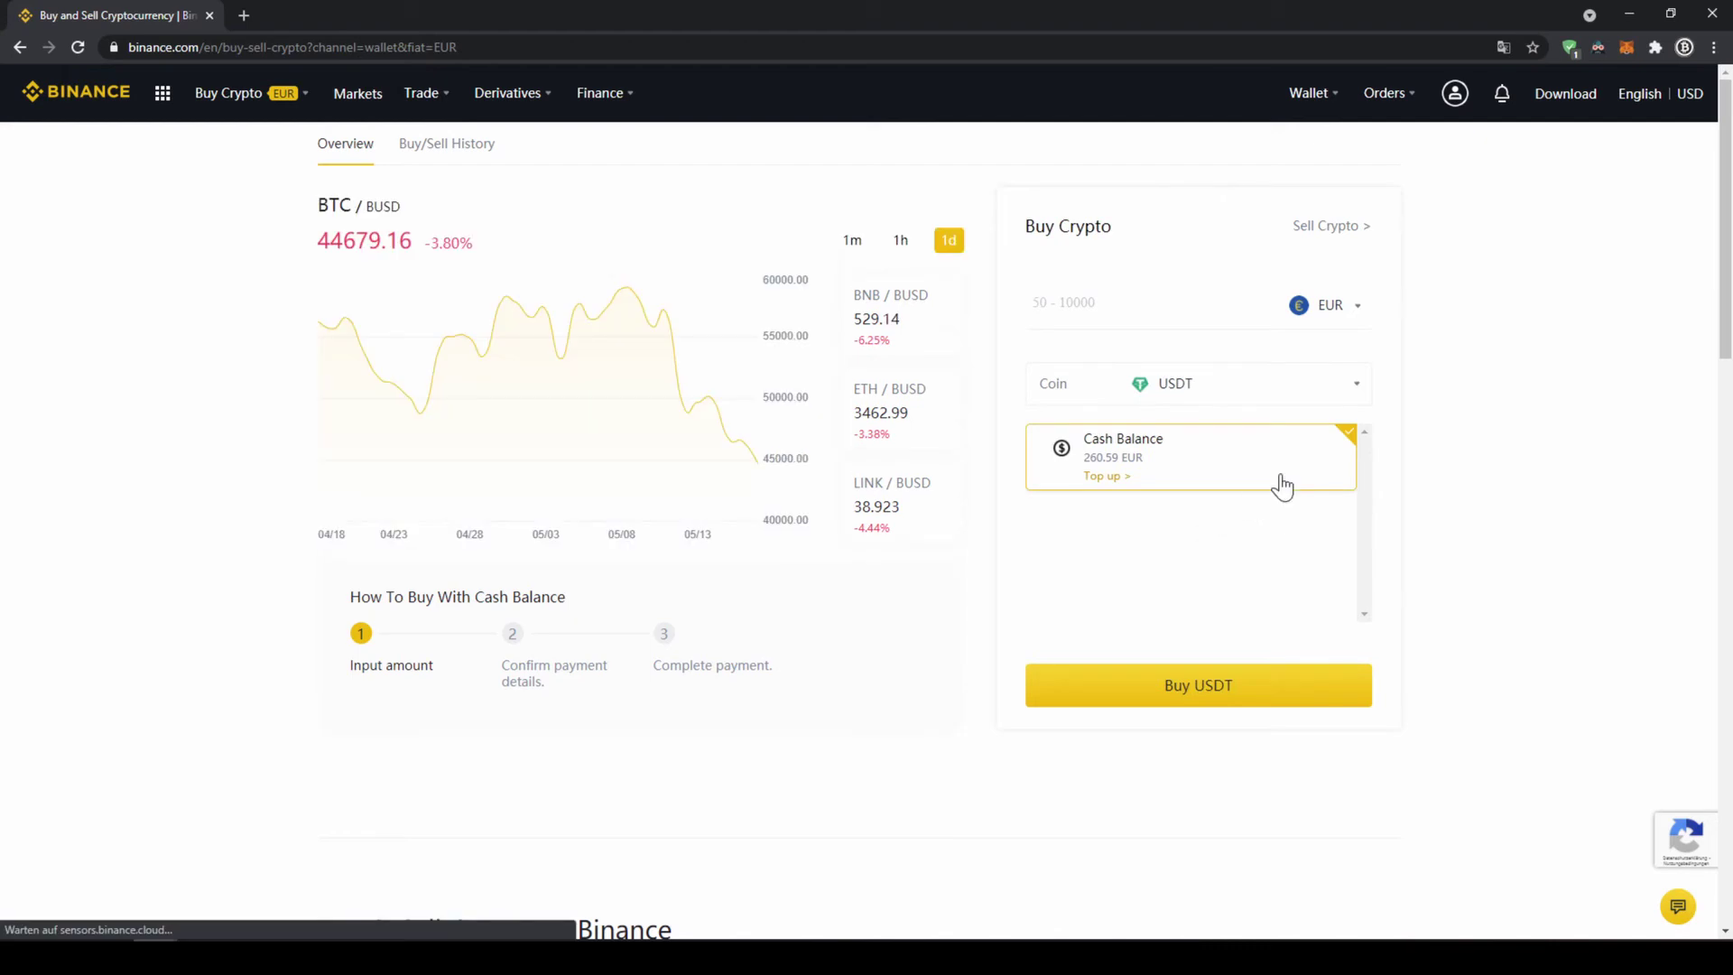
Step: Keep EUR as the payment currency, set the spend amount to 200, and bring up the USDT order for confirmation
{"action": "left_click", "coordinate": [1345, 307]}
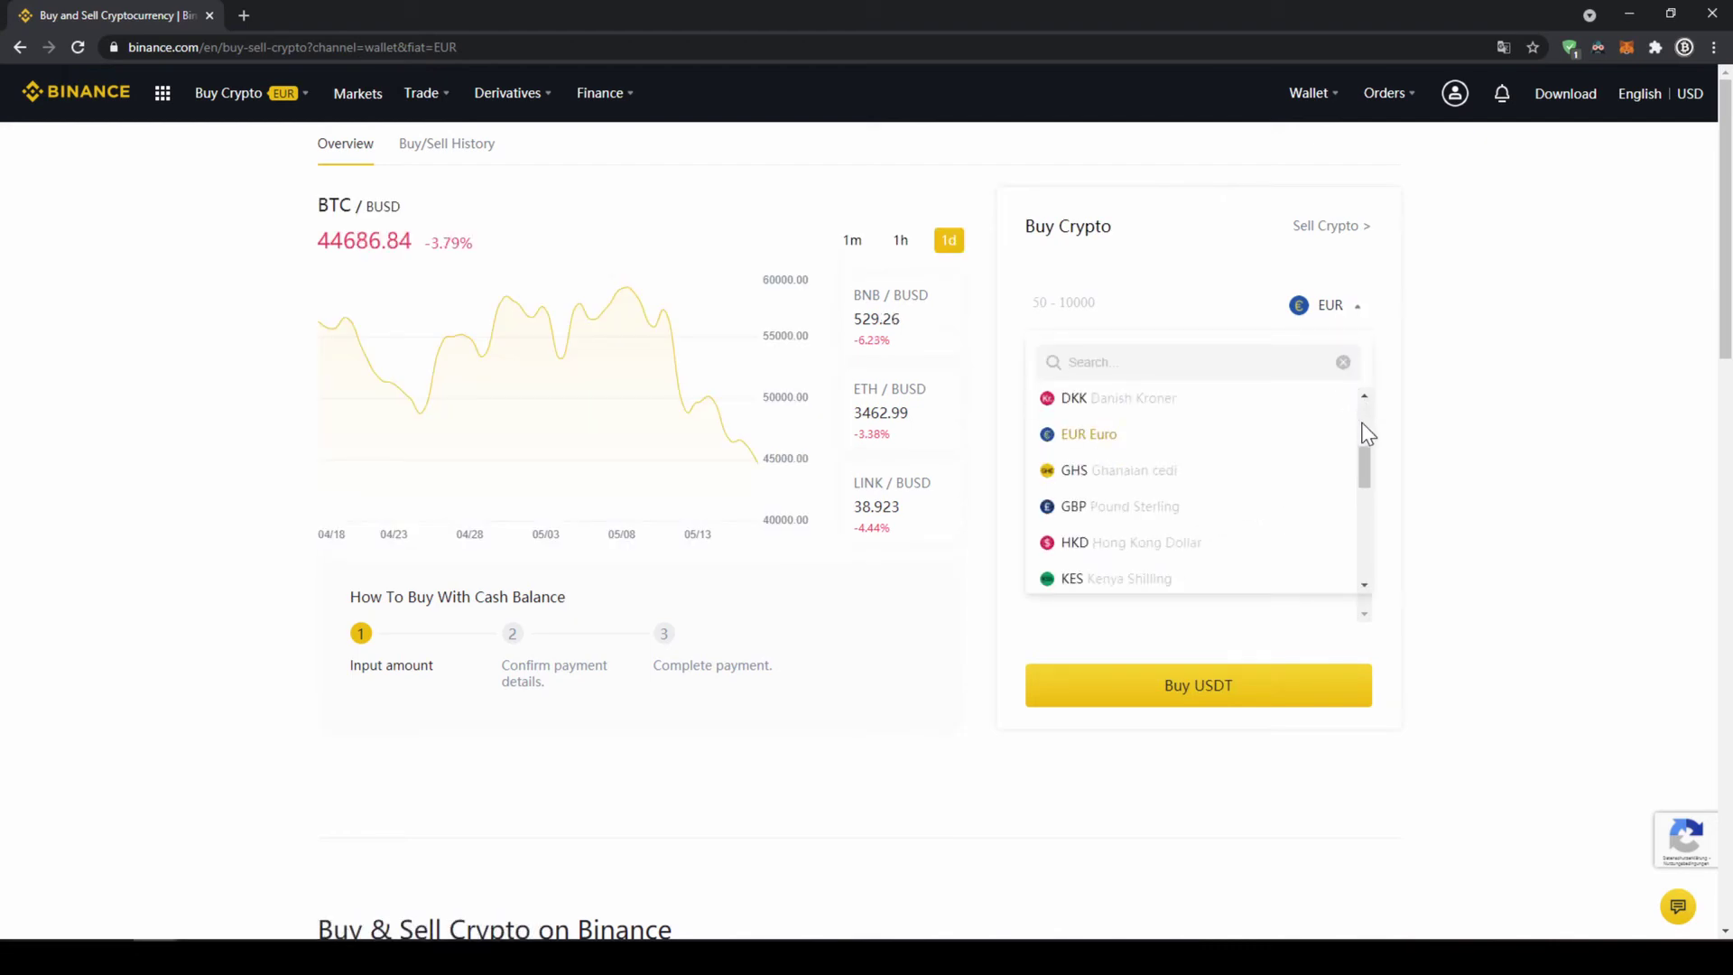
{"action": "left_click_drag", "start_coordinate": [1365, 464], "coordinate": [1365, 425]}
{"action": "left_click", "coordinate": [1459, 333]}
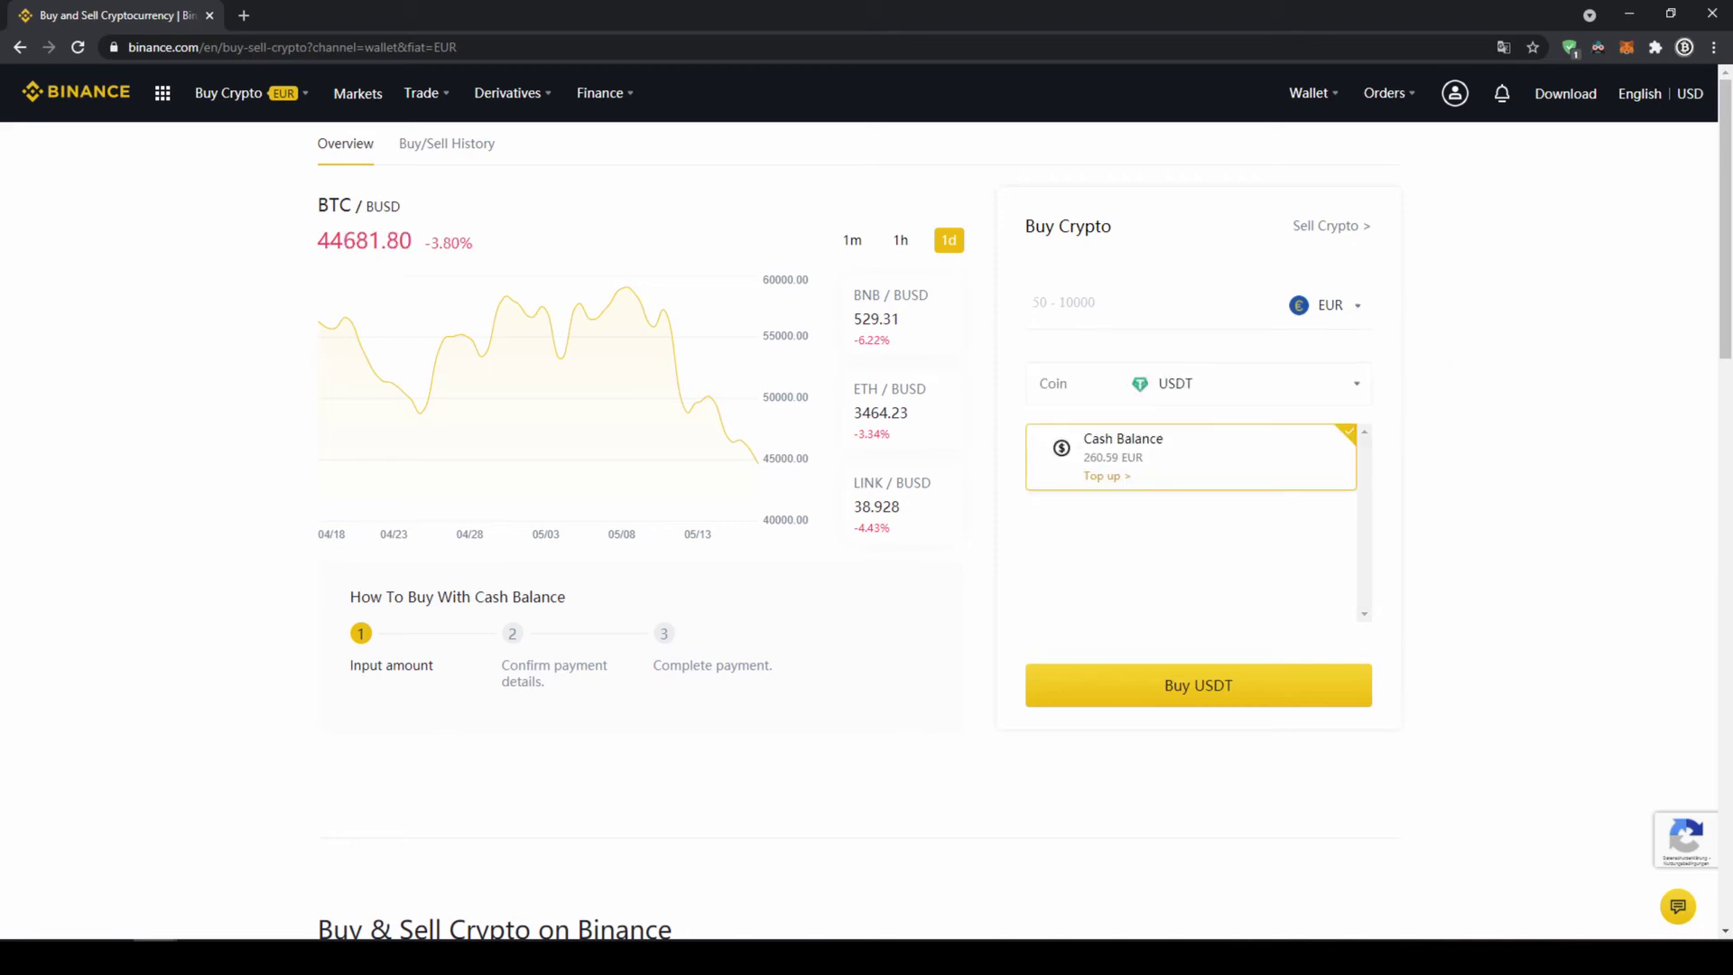
{"action": "left_click", "coordinate": [1128, 304]}
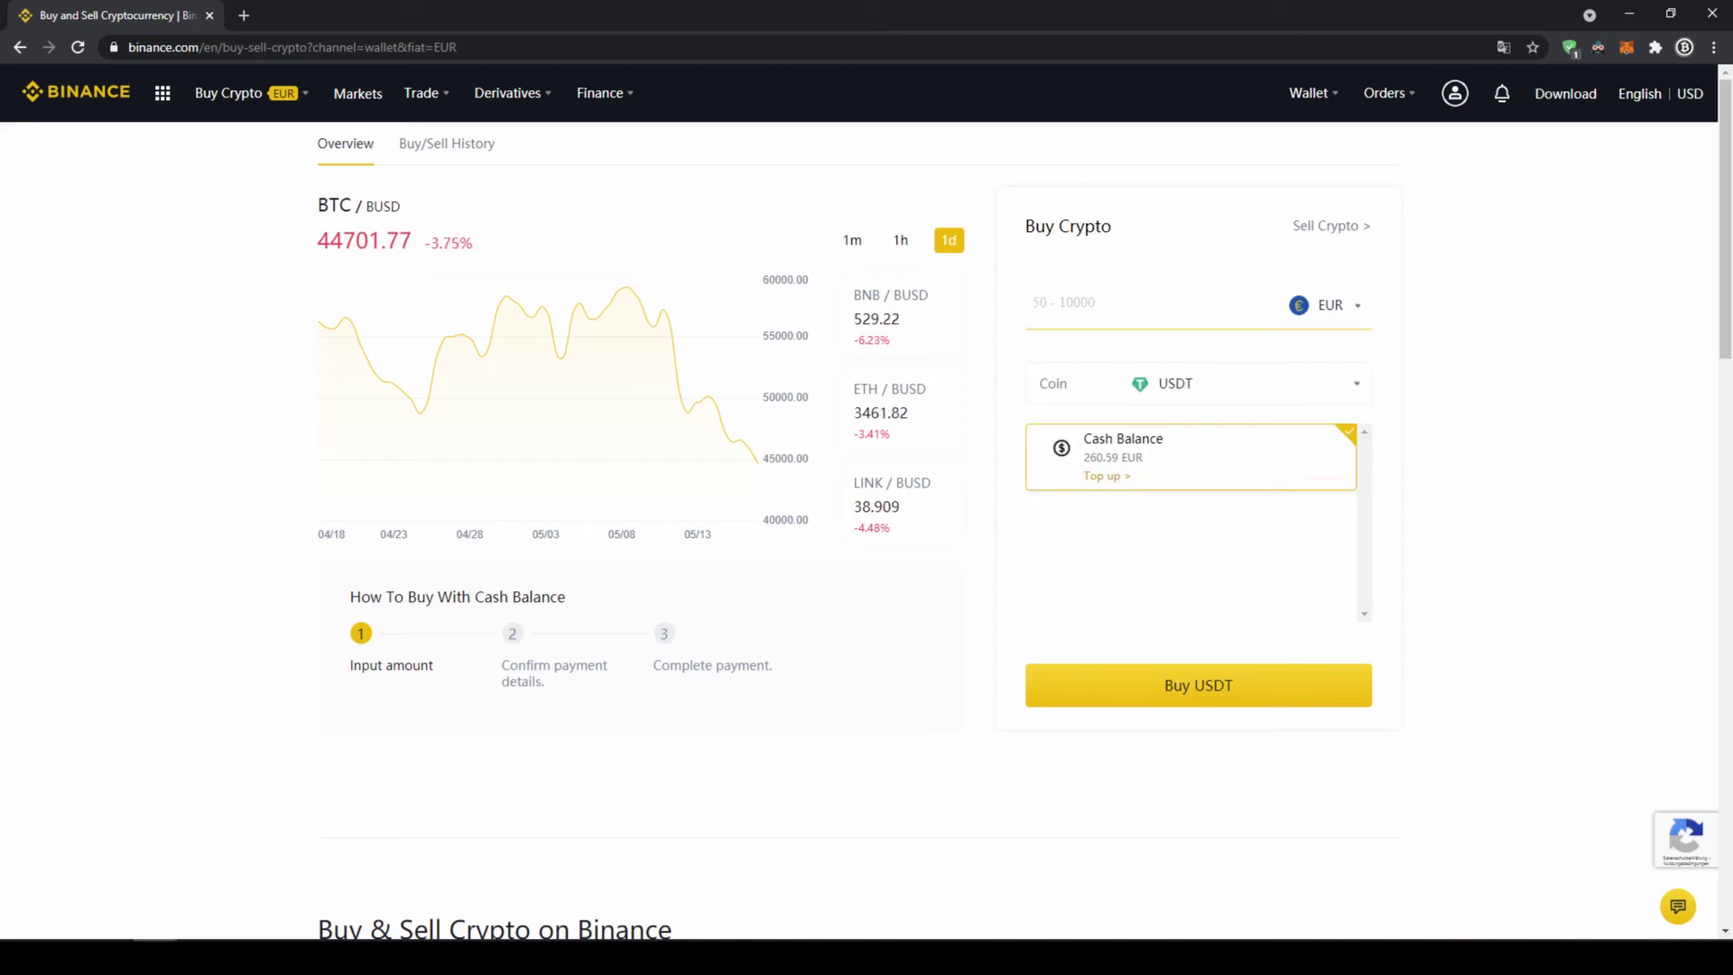
{"action": "type", "text": "200"}
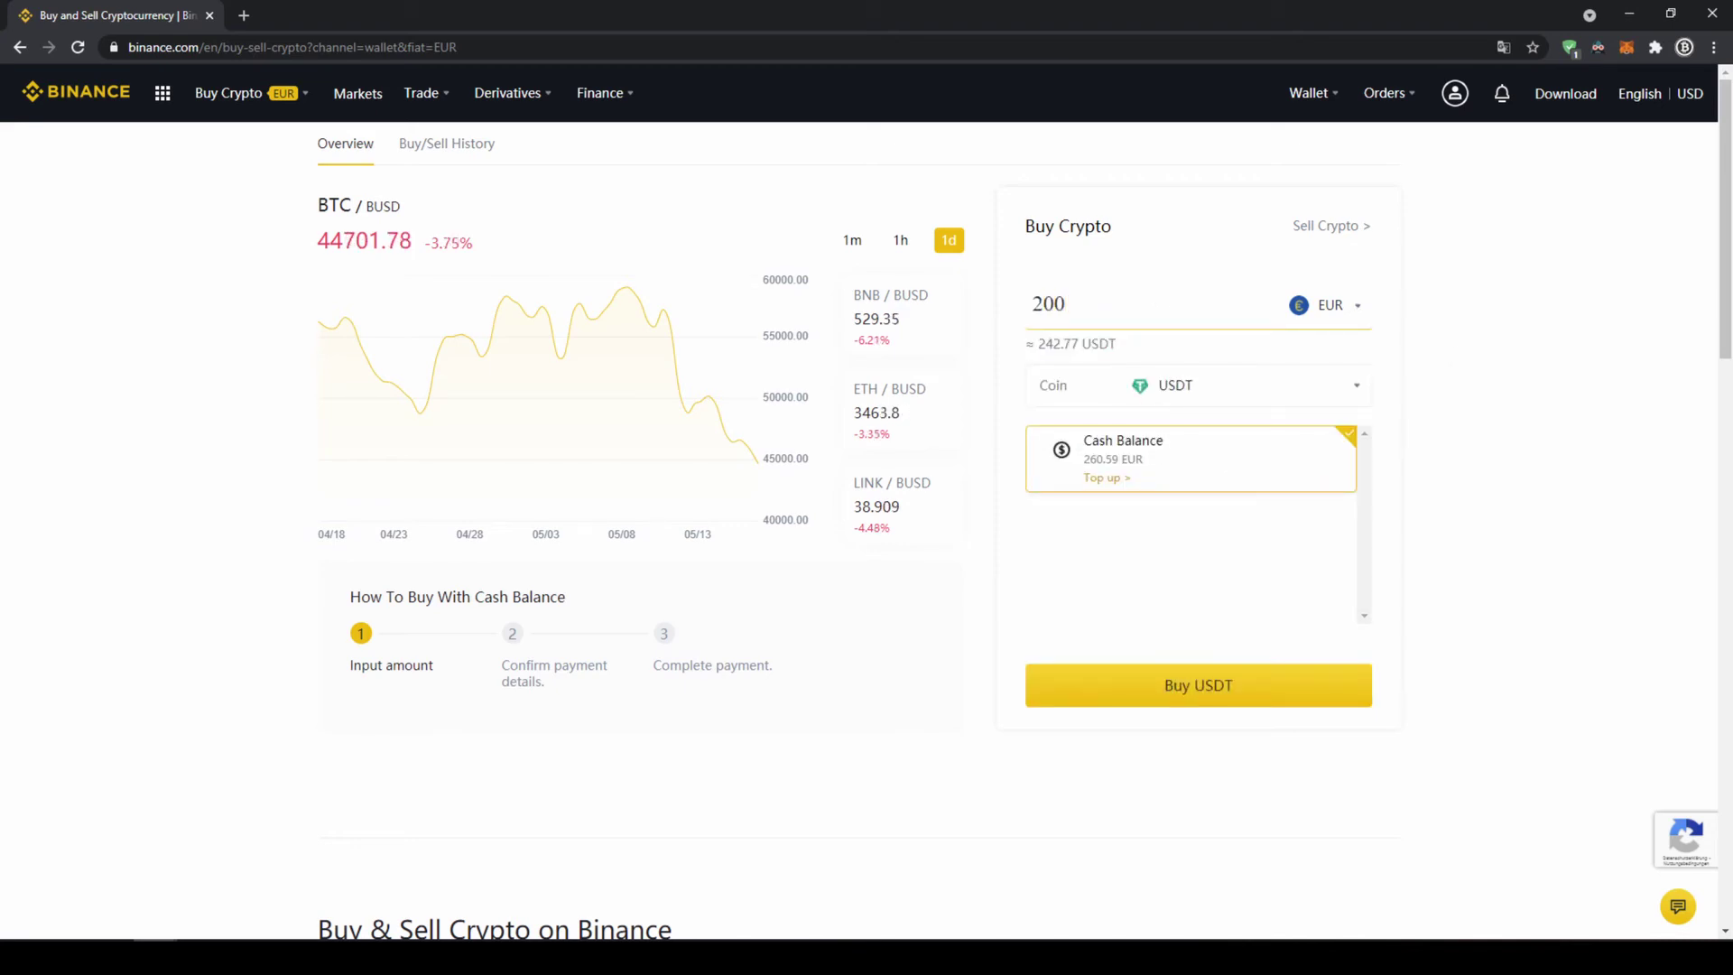
{"action": "left_click", "coordinate": [1257, 700]}
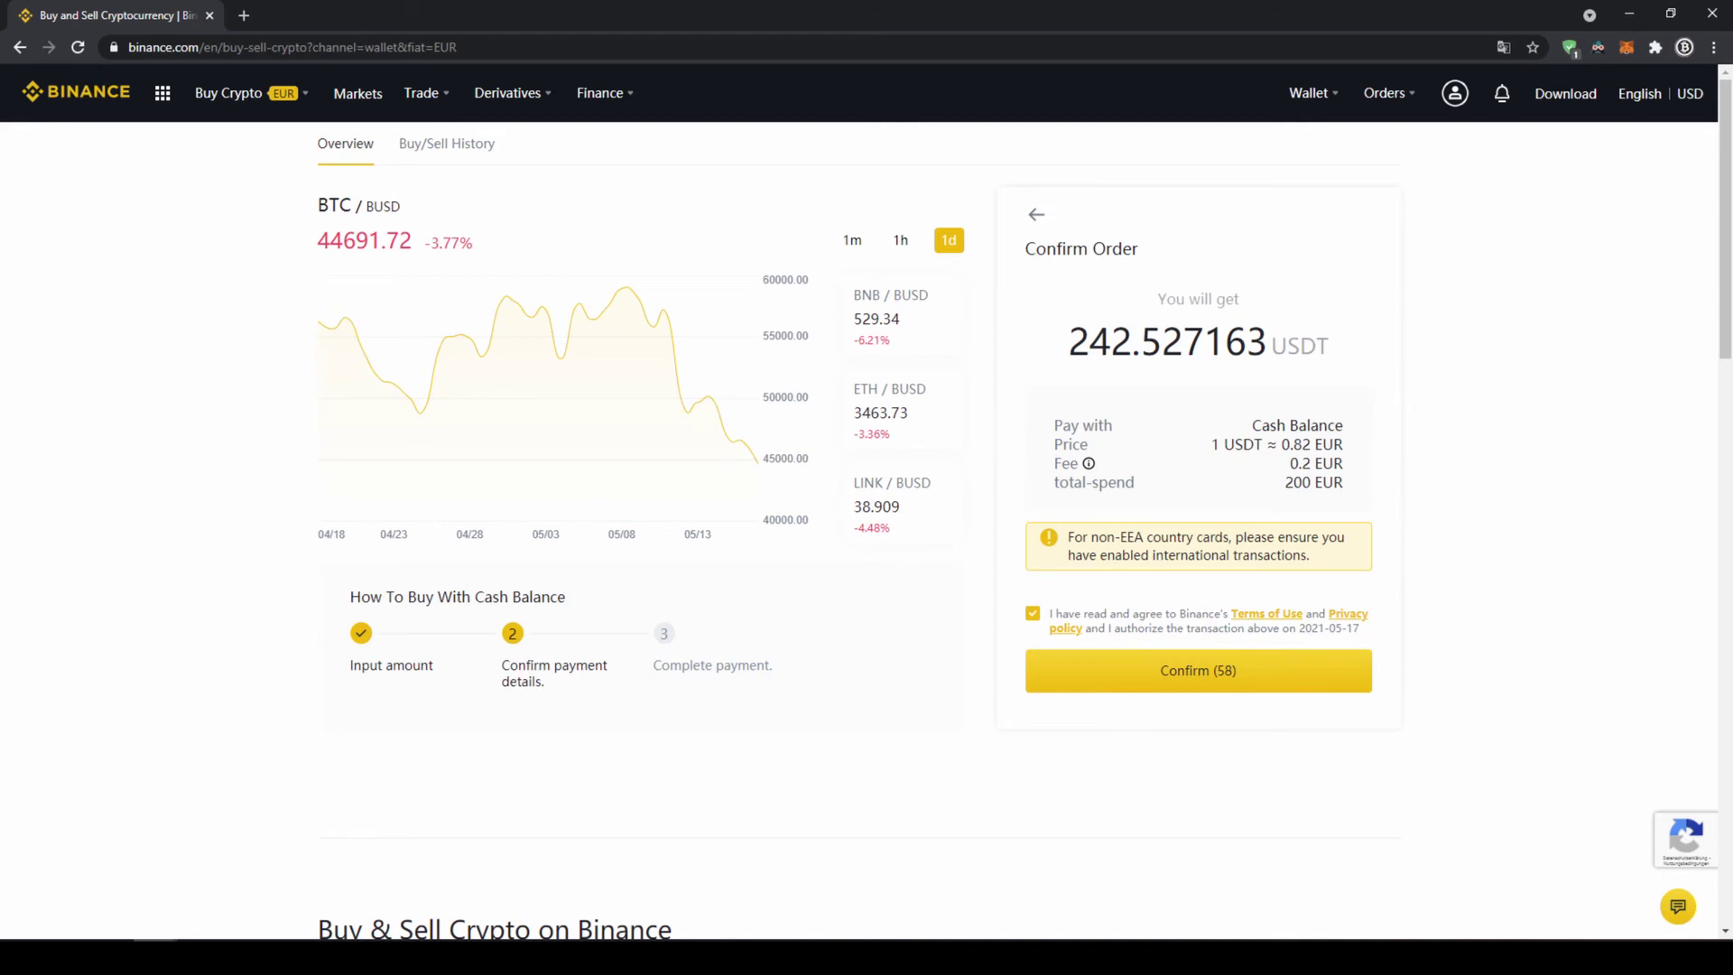
{"action": "left_click_drag", "start_coordinate": [1069, 341], "coordinate": [1139, 341]}
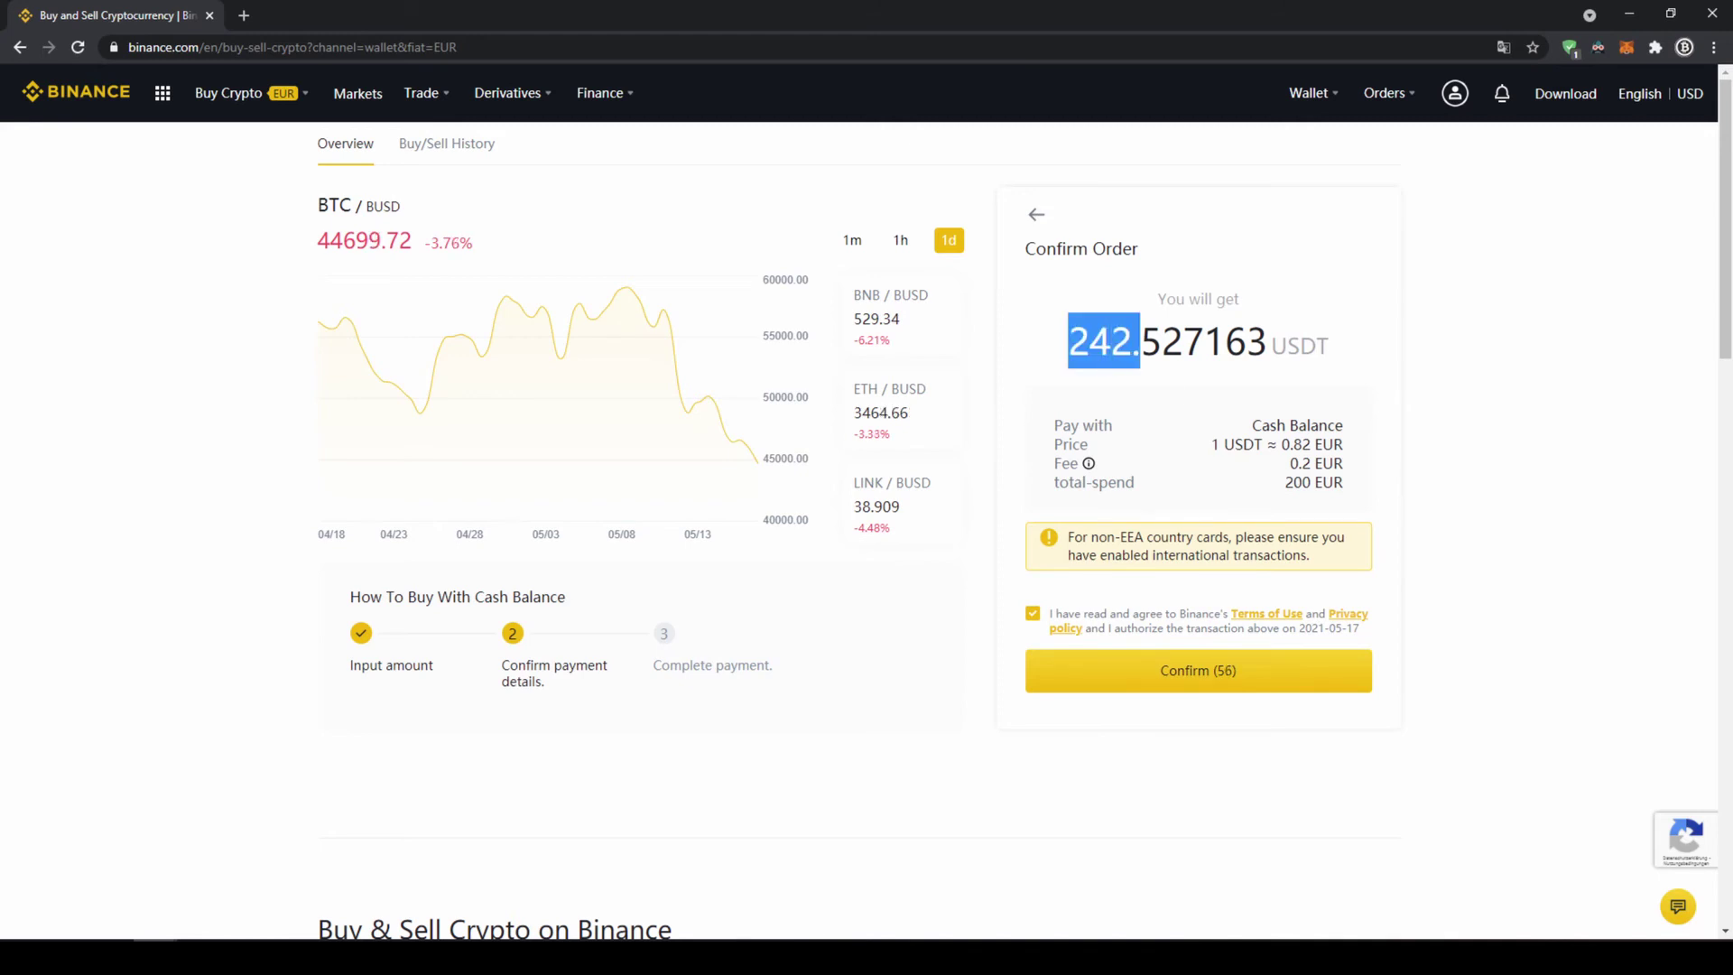
{"action": "left_click", "coordinate": [1138, 341]}
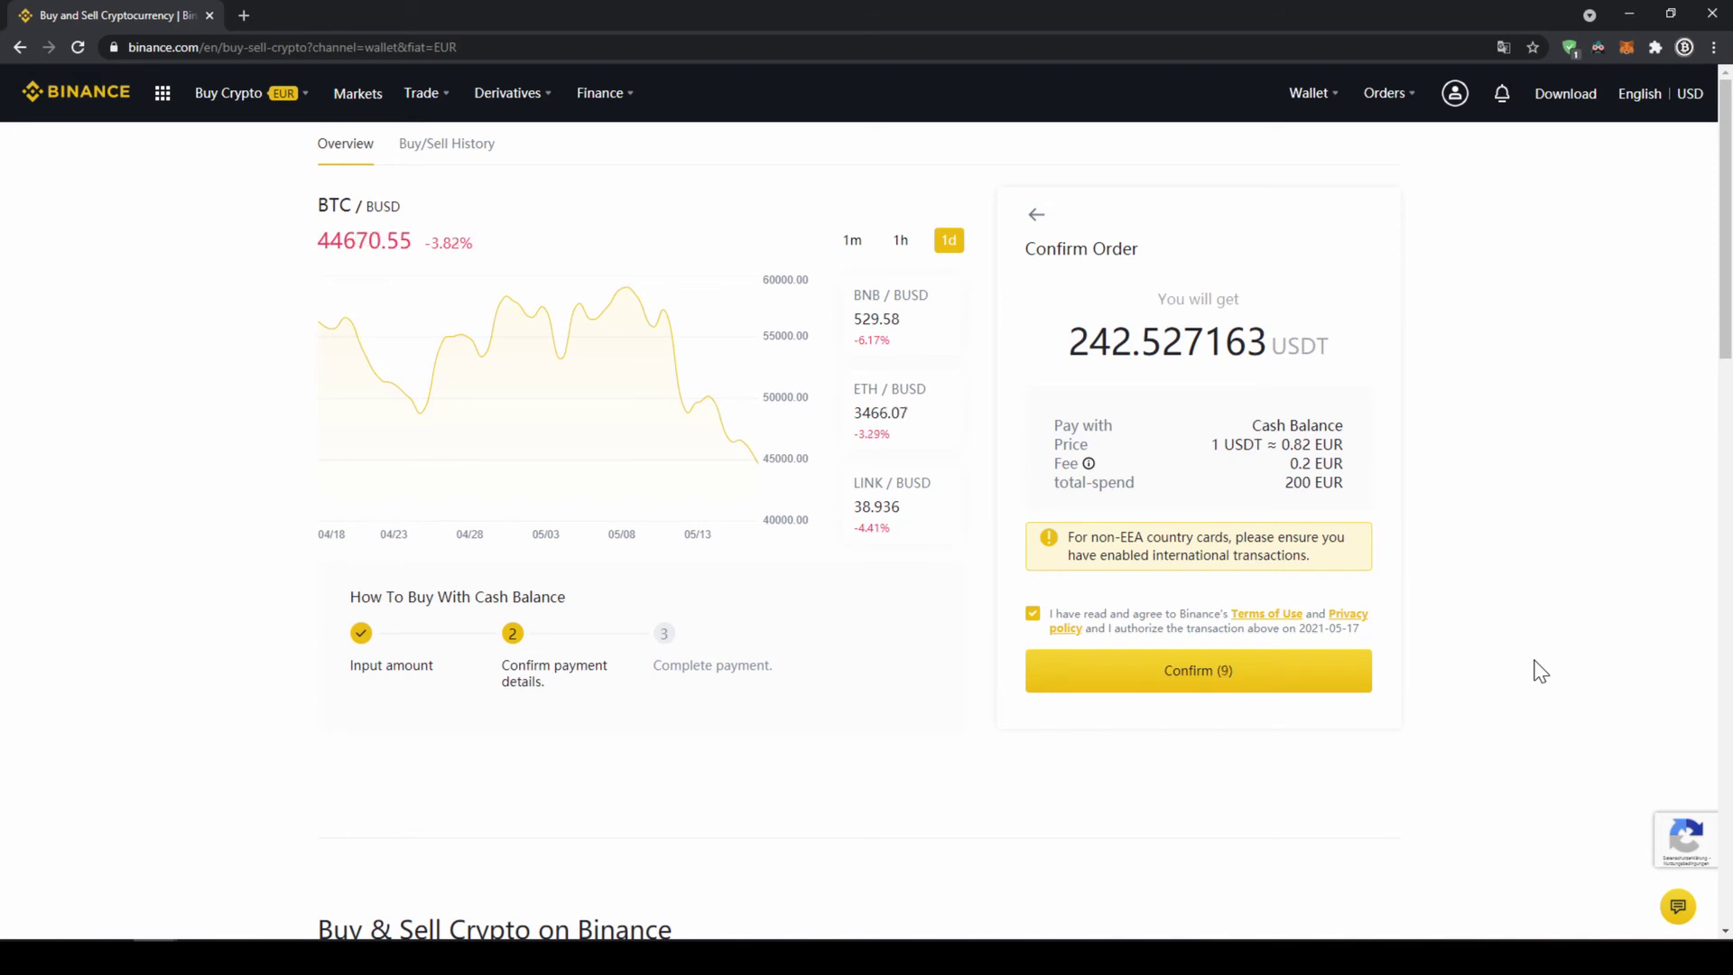
Step: Switch to buying crypto by Credit/Debit Card and choose USDT as the coin
{"action": "mouse_move", "coordinate": [238, 106]}
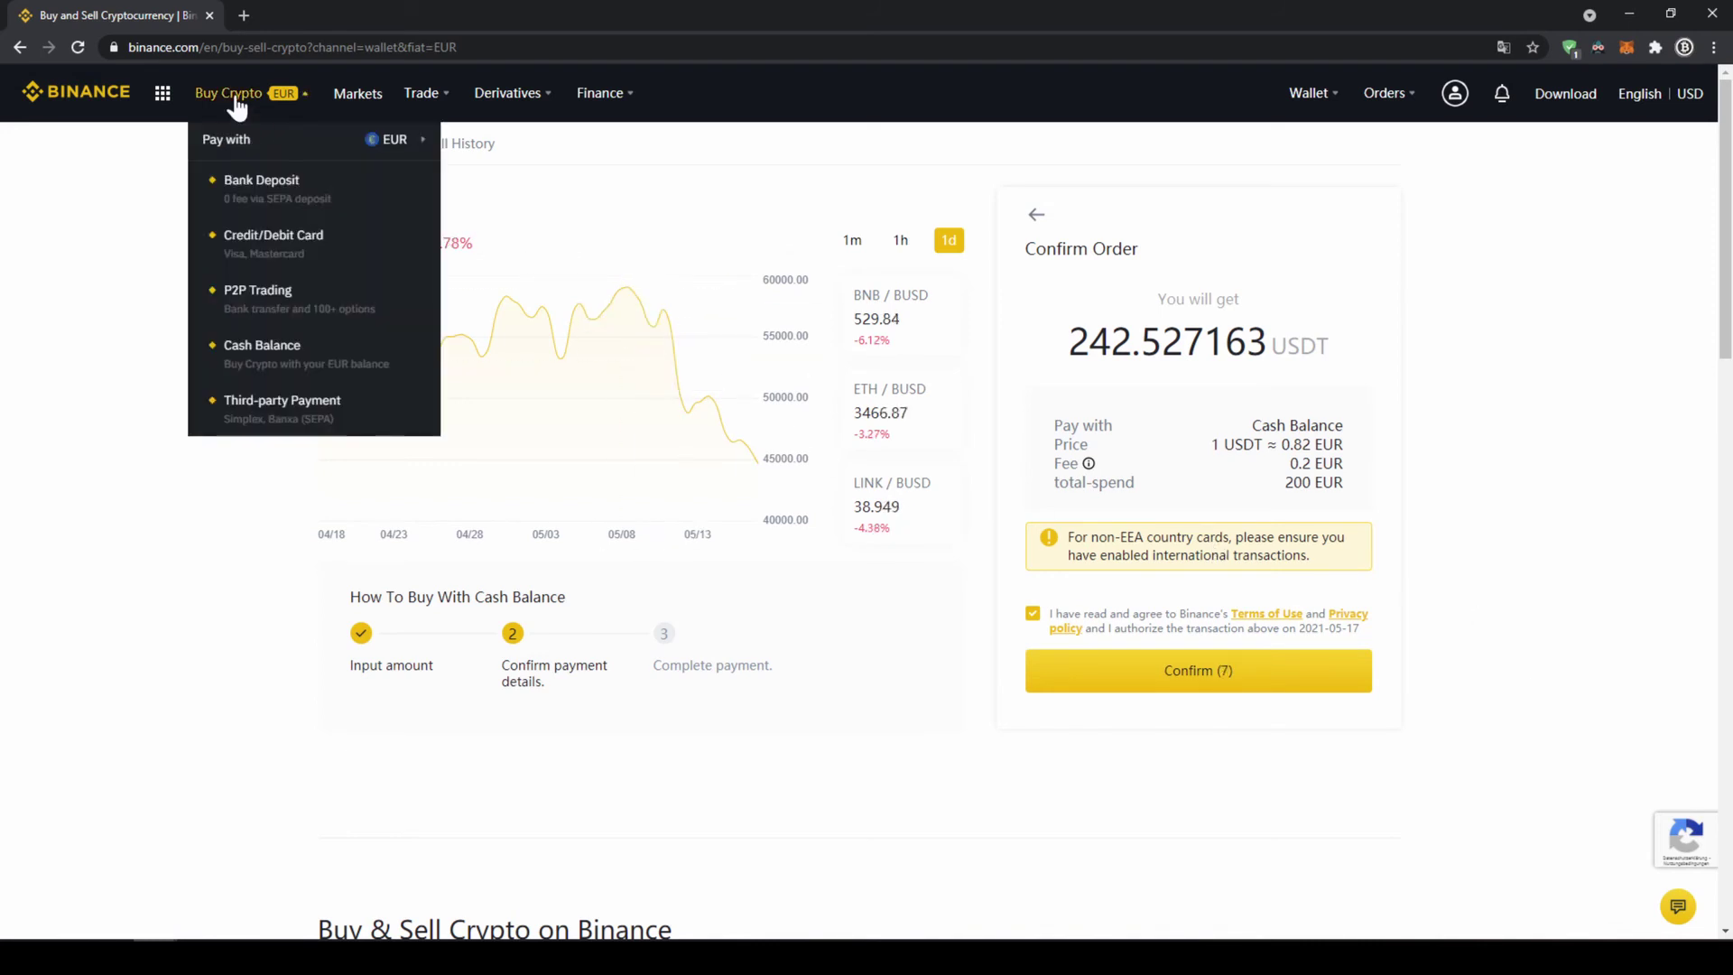
{"action": "left_click", "coordinate": [267, 256]}
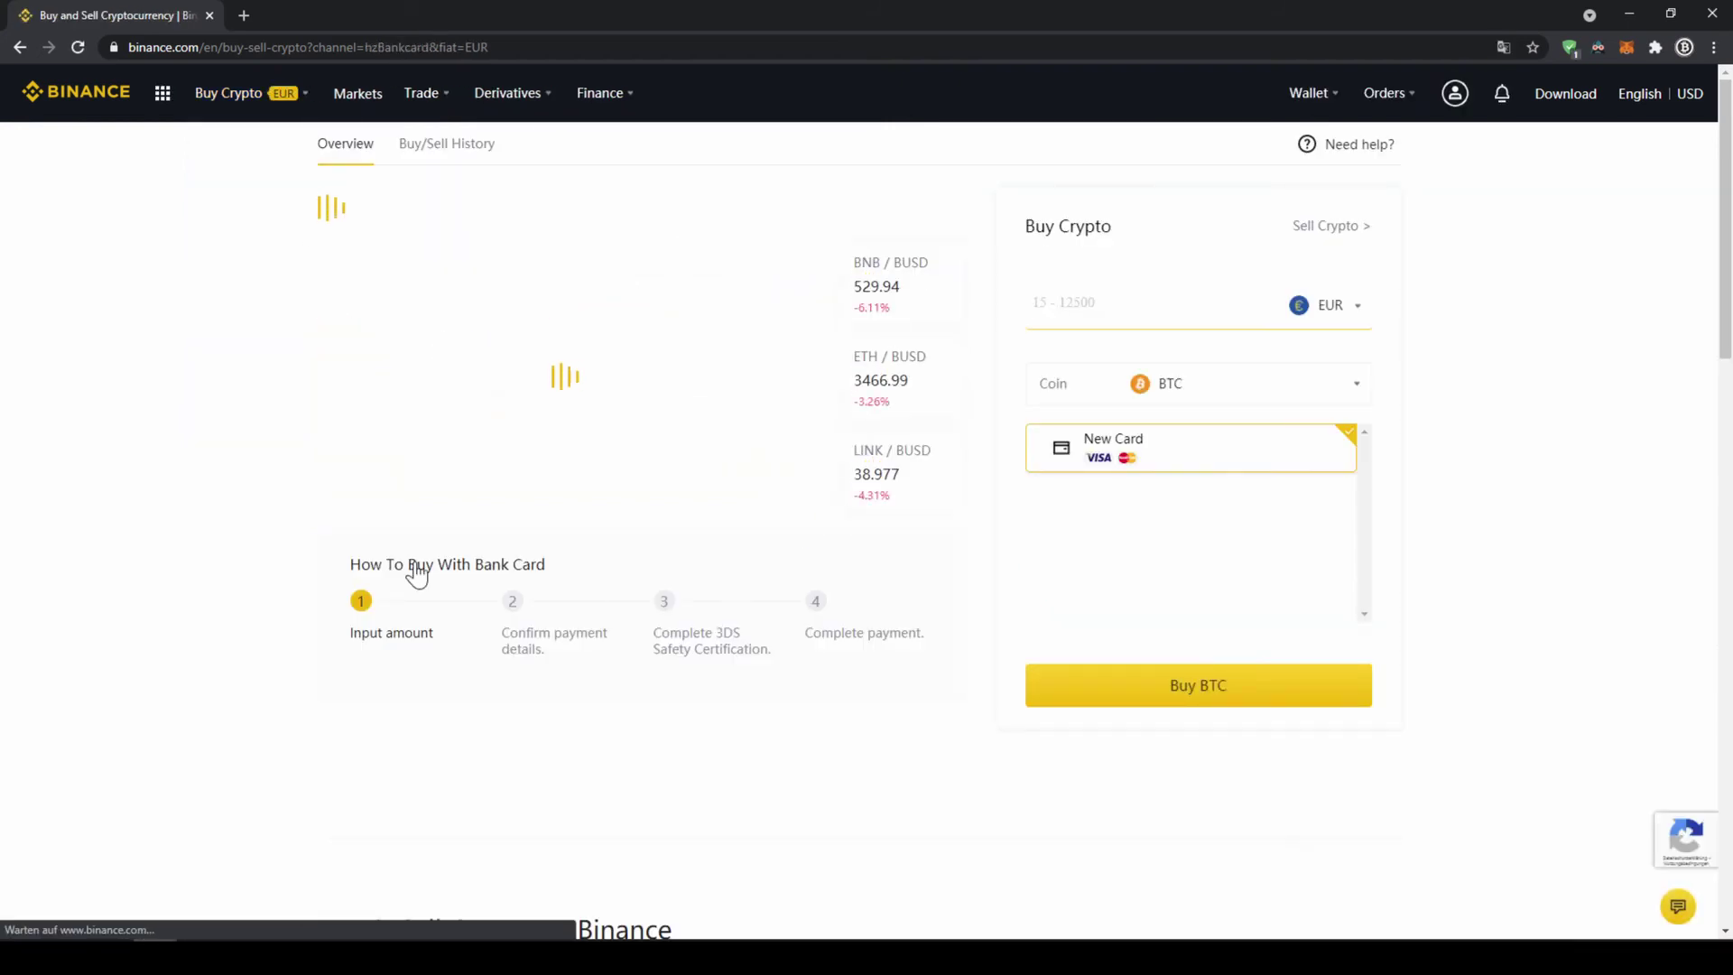
{"action": "left_click", "coordinate": [1304, 402]}
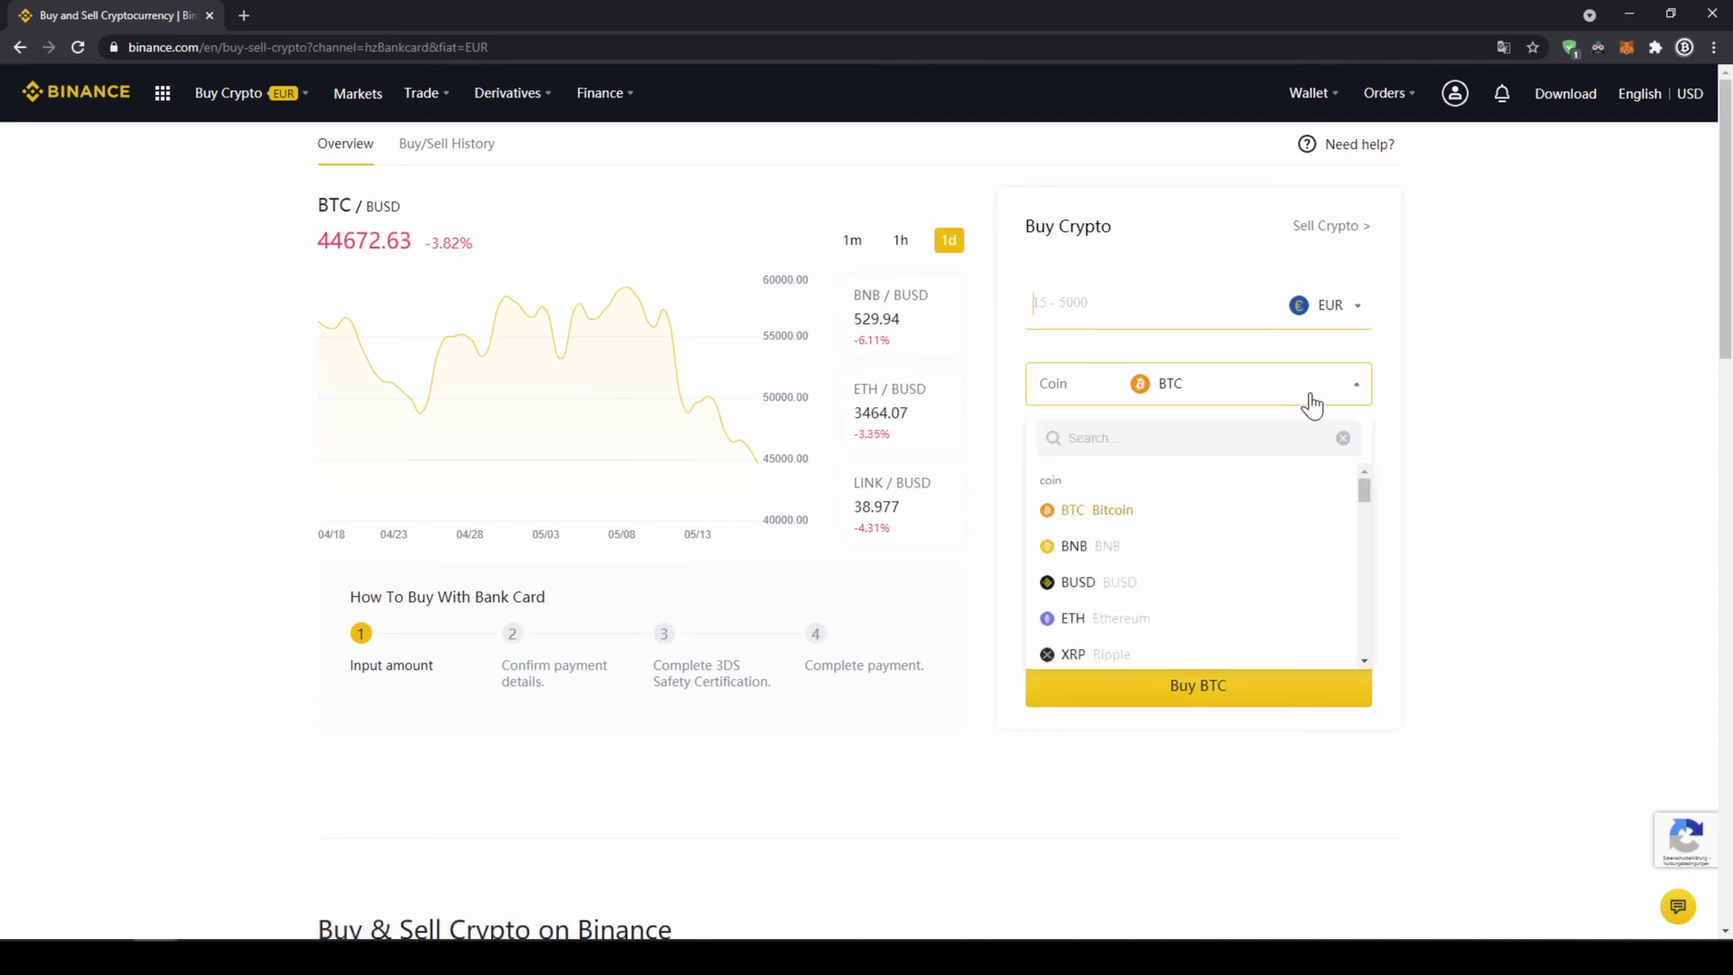
{"action": "type", "text": "usd"}
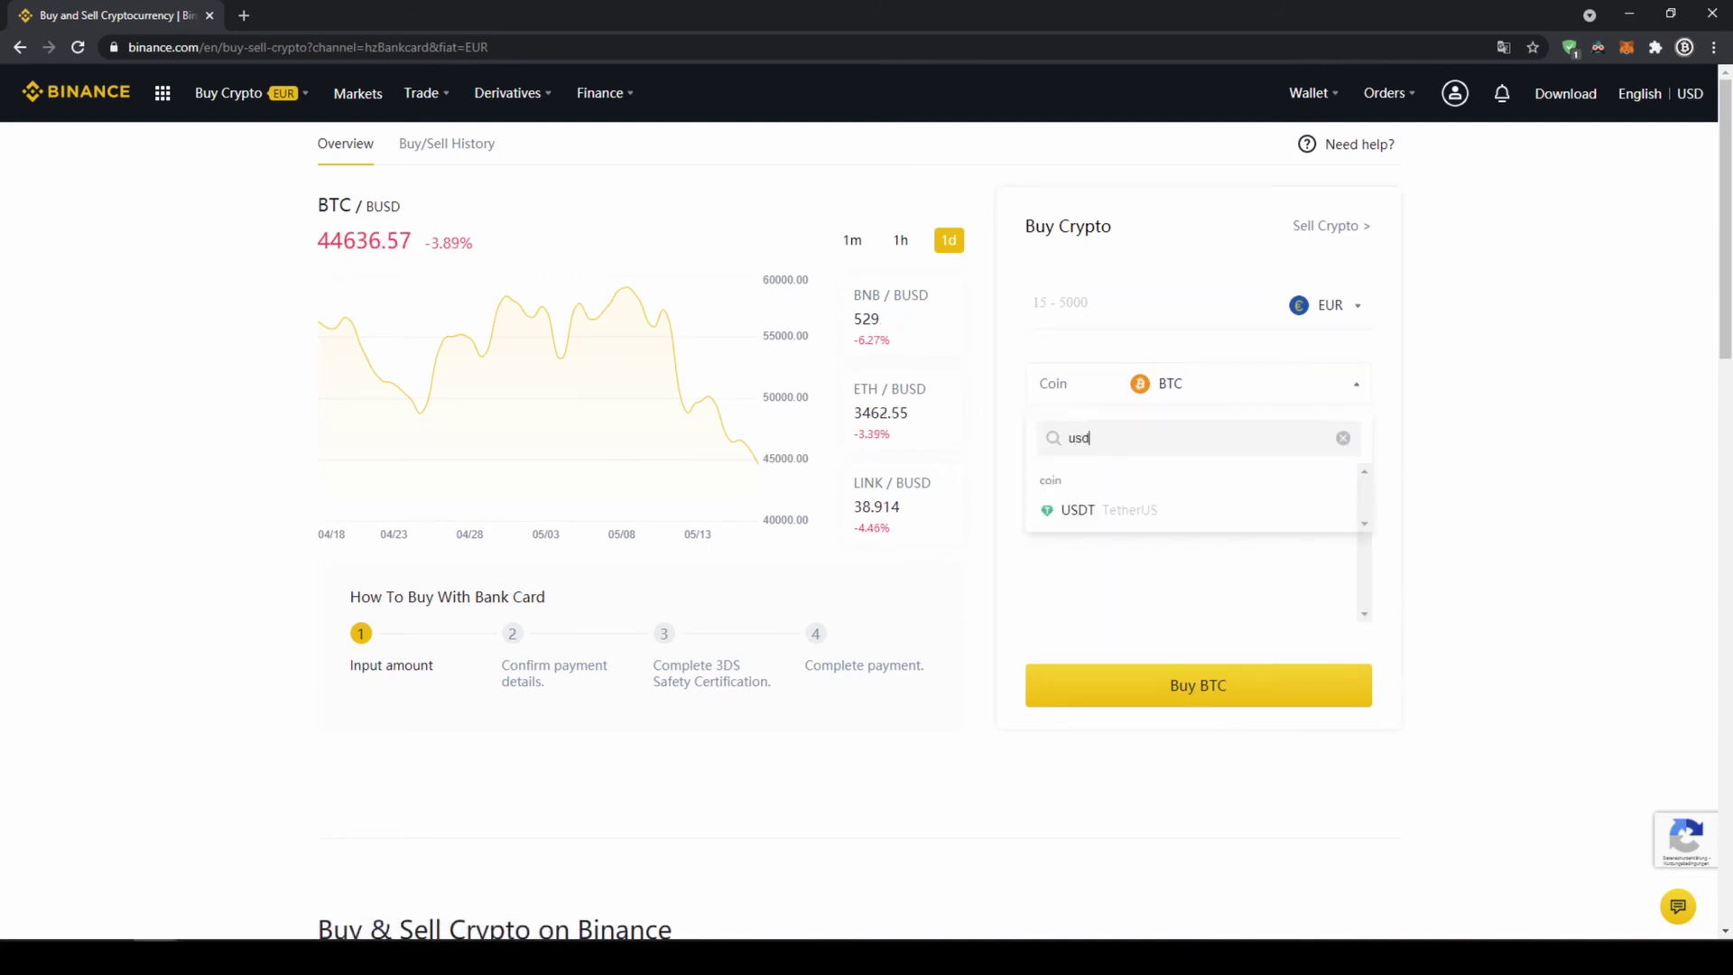
{"action": "type", "text": "t"}
{"action": "left_click", "coordinate": [1315, 520]}
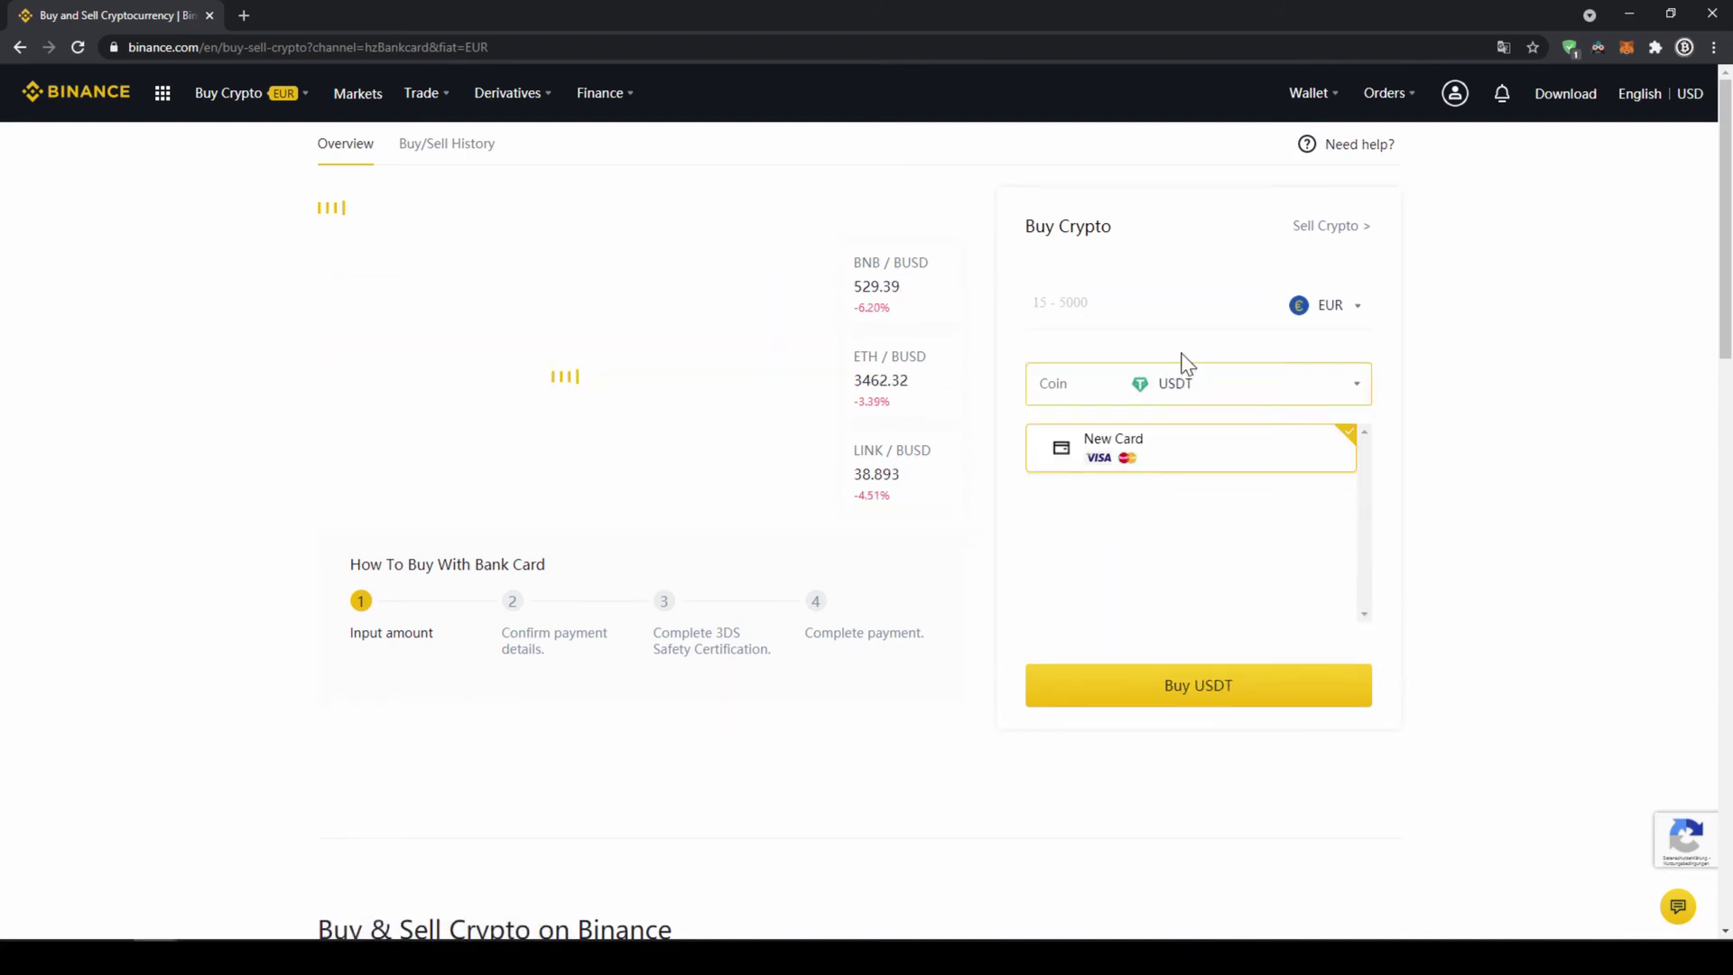
Step: Set the card purchase amount to 200 EUR and proceed with buying USDT
{"action": "type", "text": "200"}
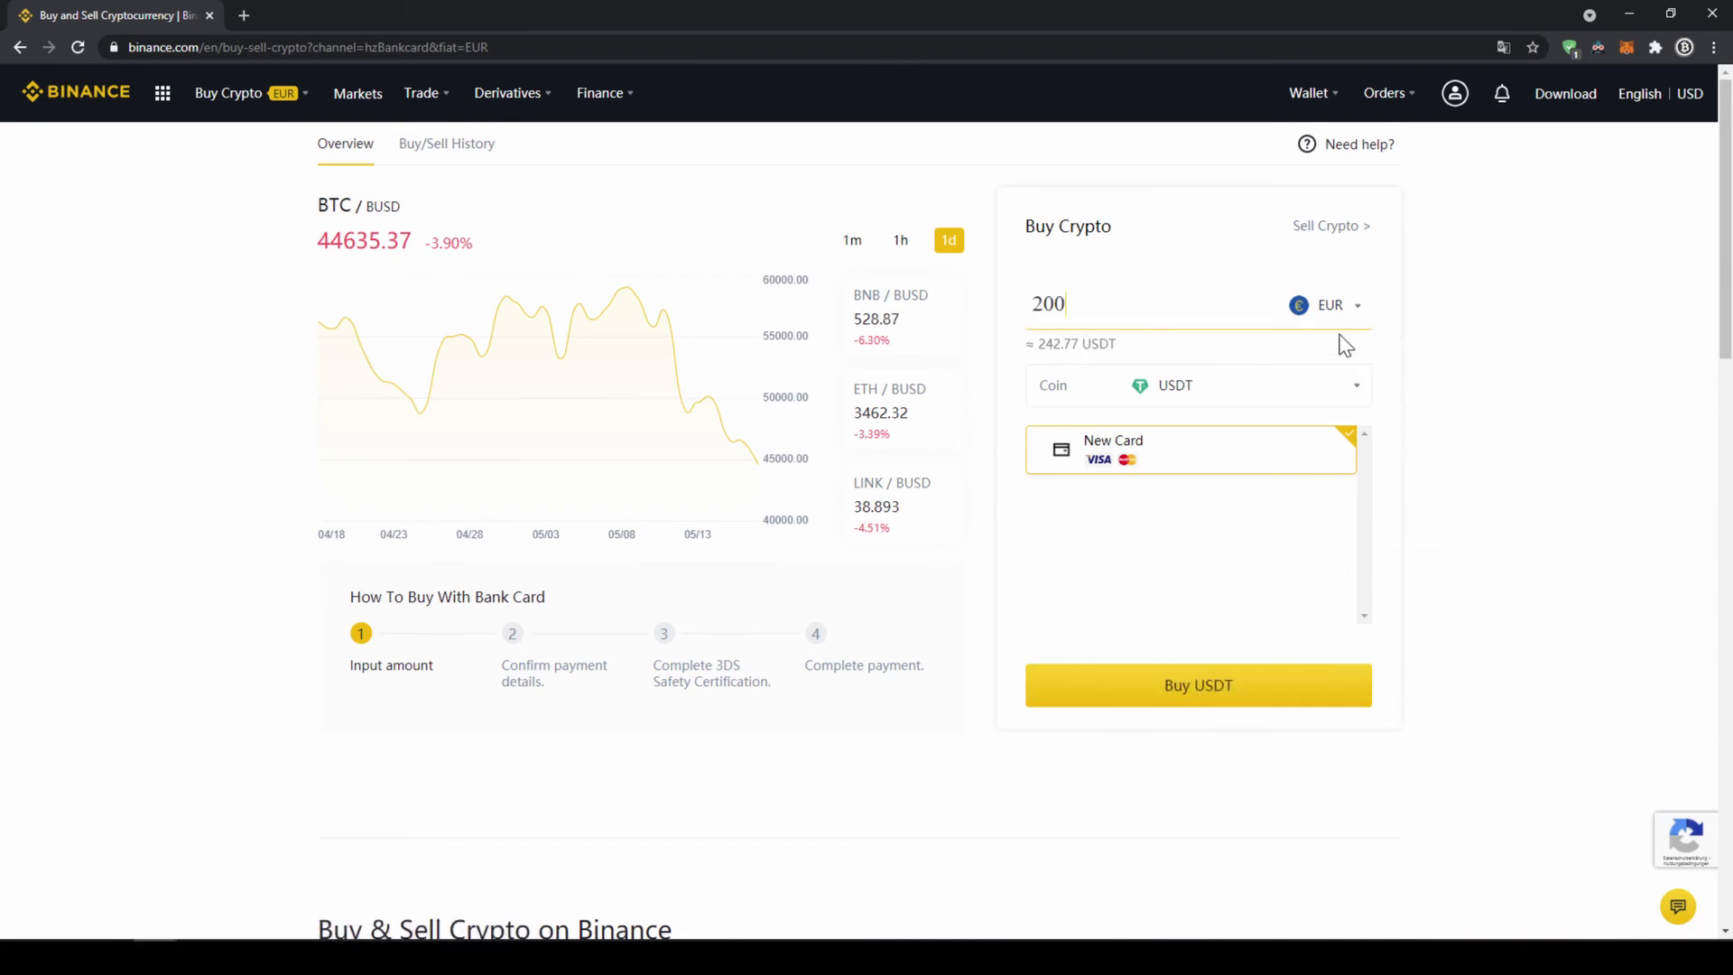
{"action": "left_click", "coordinate": [1480, 315]}
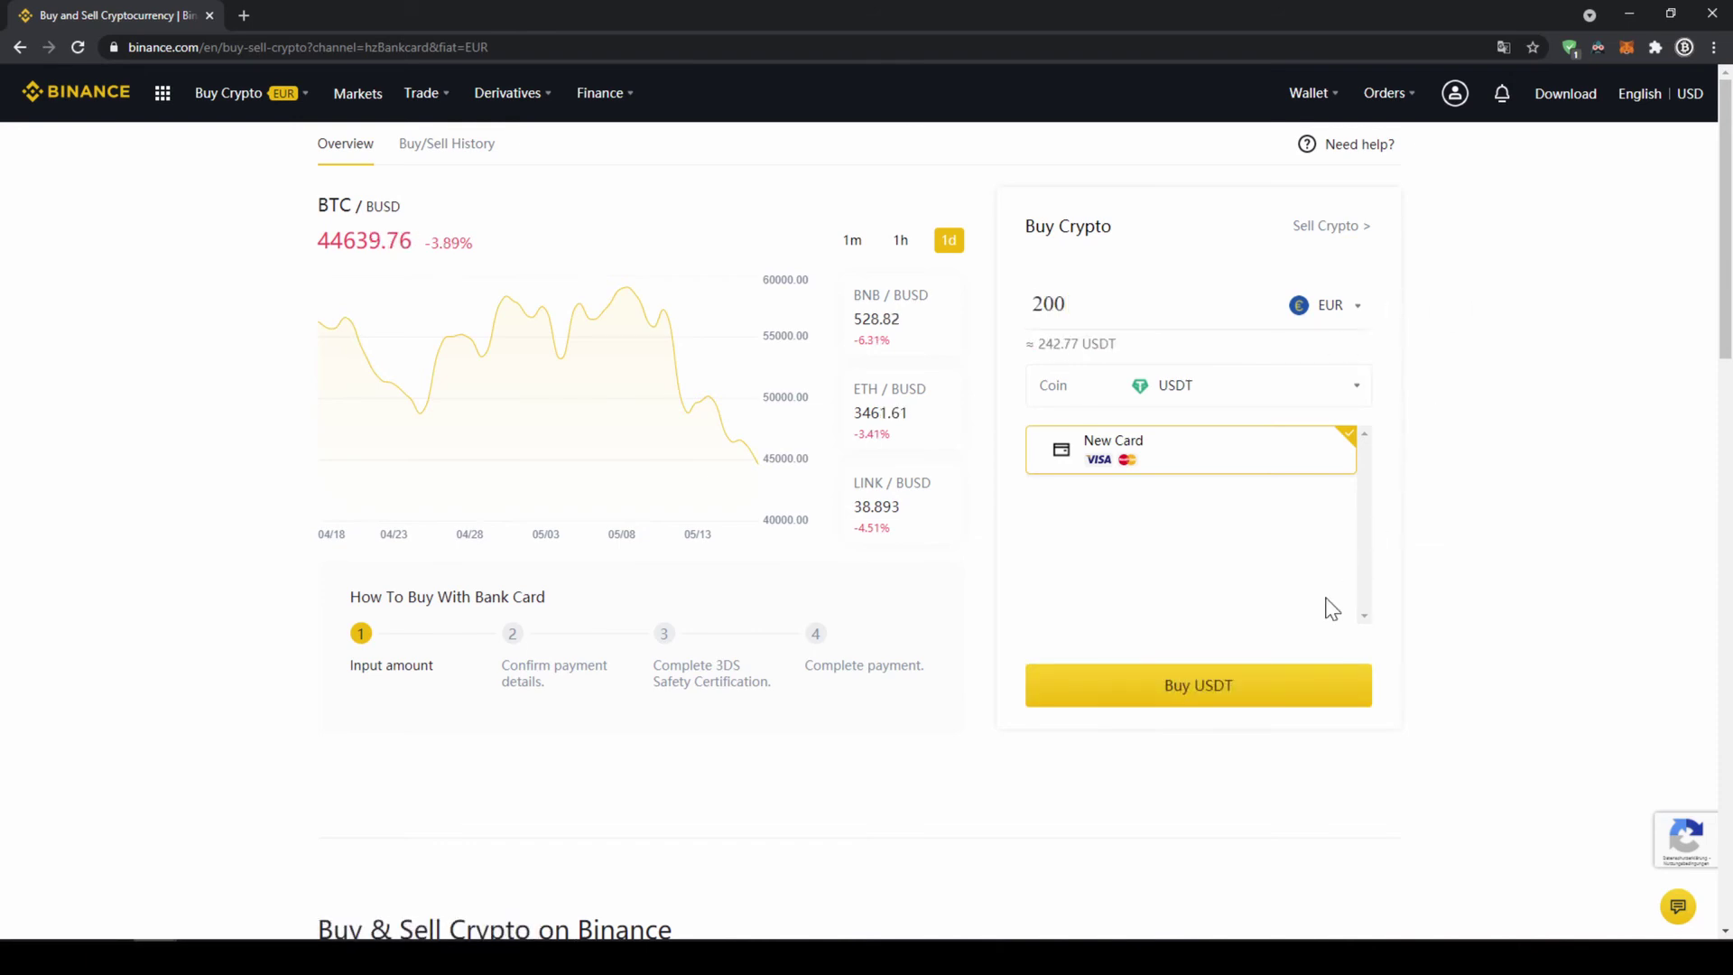
{"action": "left_click", "coordinate": [1257, 687]}
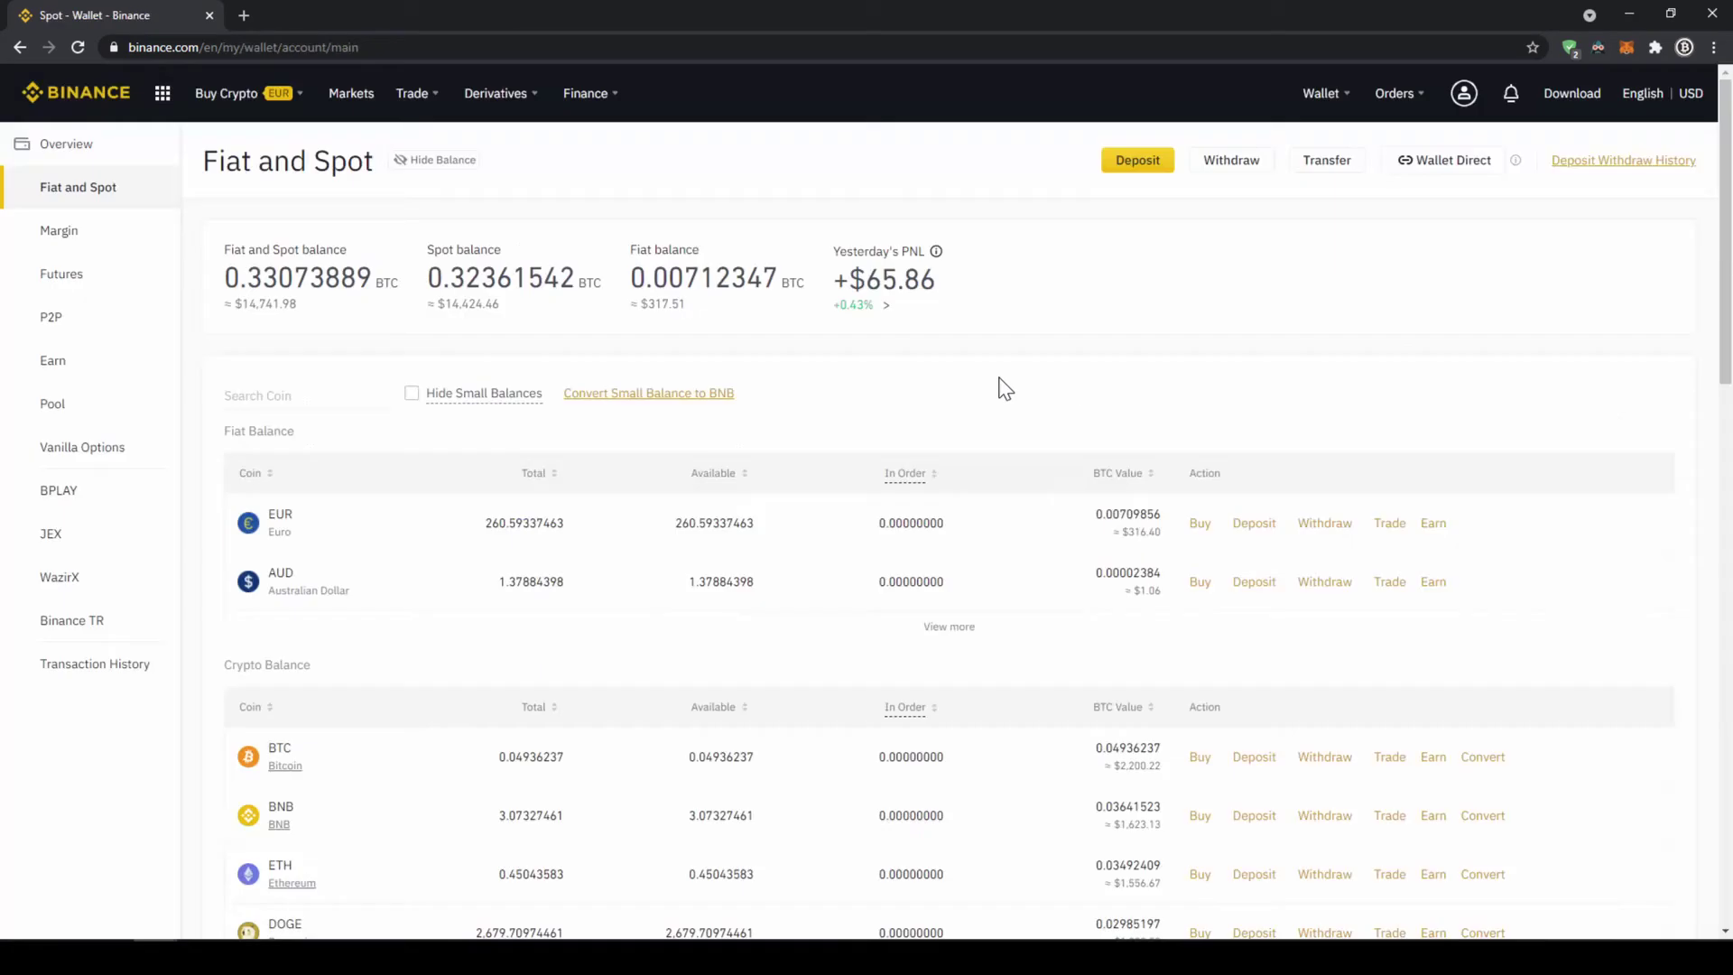
Step: Check the total USDT balance in the crypto list of the Fiat and Spot wallet
{"action": "scroll", "coordinate": [990, 399], "scroll_direction": "down", "scroll_amount": 2}
{"action": "scroll", "coordinate": [990, 400], "scroll_direction": "down", "scroll_amount": 4}
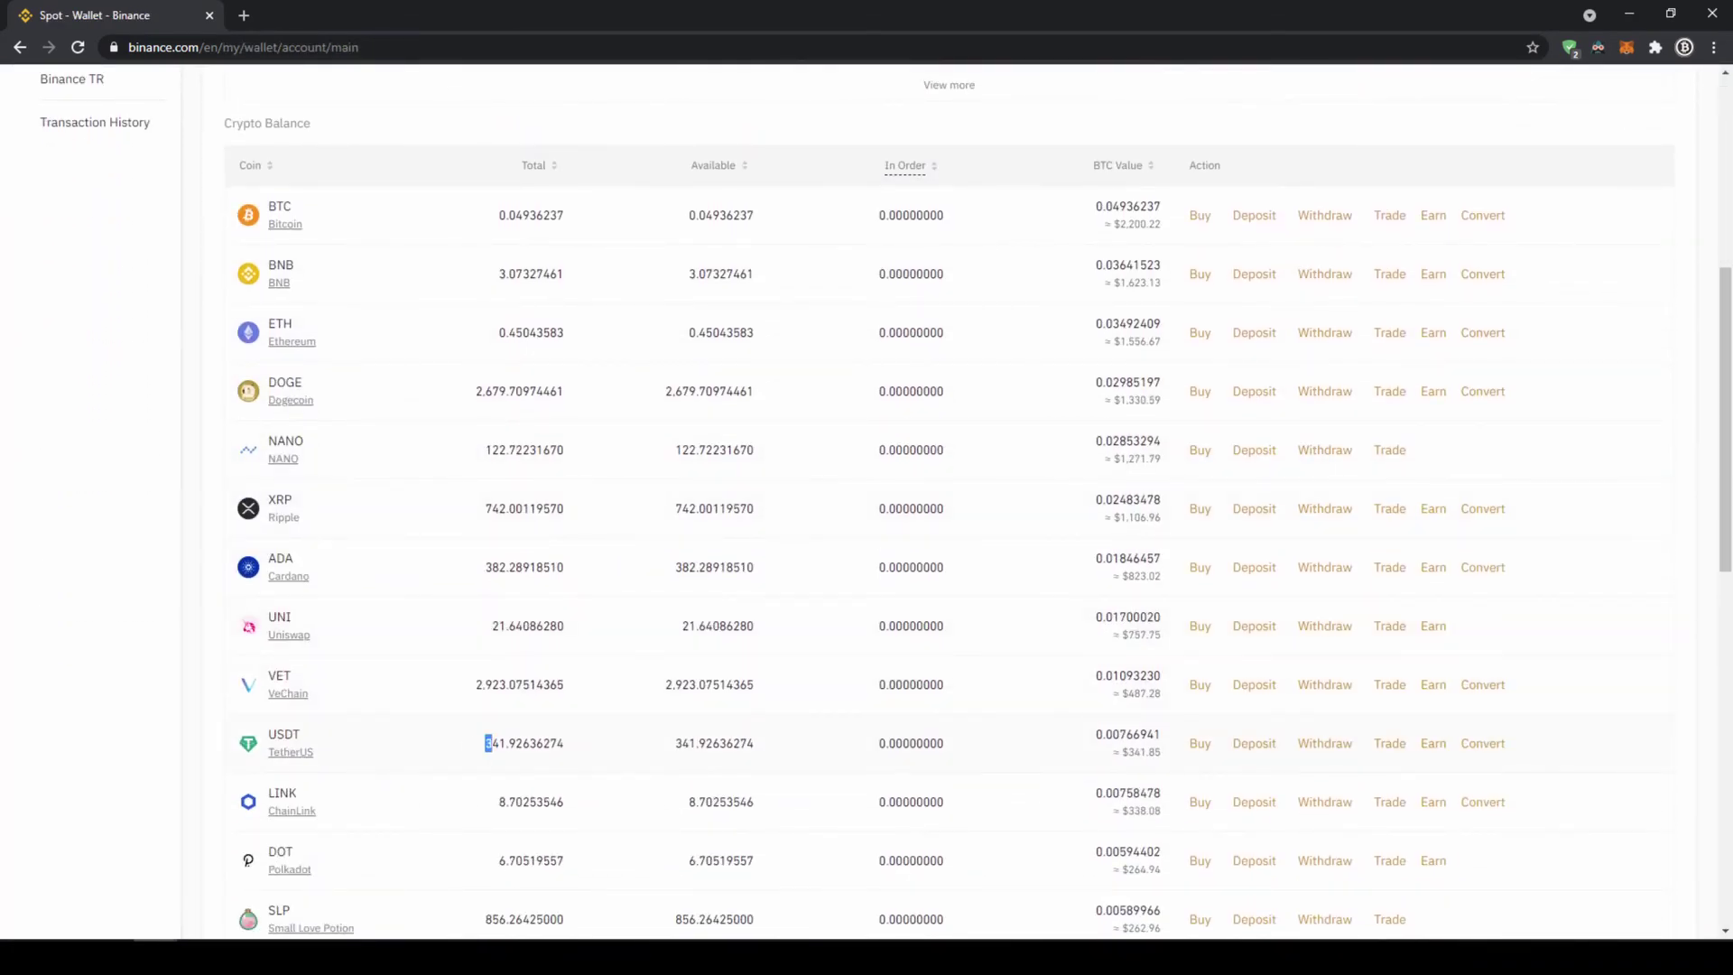
{"action": "left_click_drag", "start_coordinate": [492, 742], "coordinate": [579, 750]}
{"action": "left_click", "coordinate": [600, 755]}
{"action": "scroll", "coordinate": [610, 755], "scroll_direction": "up", "scroll_amount": 6}
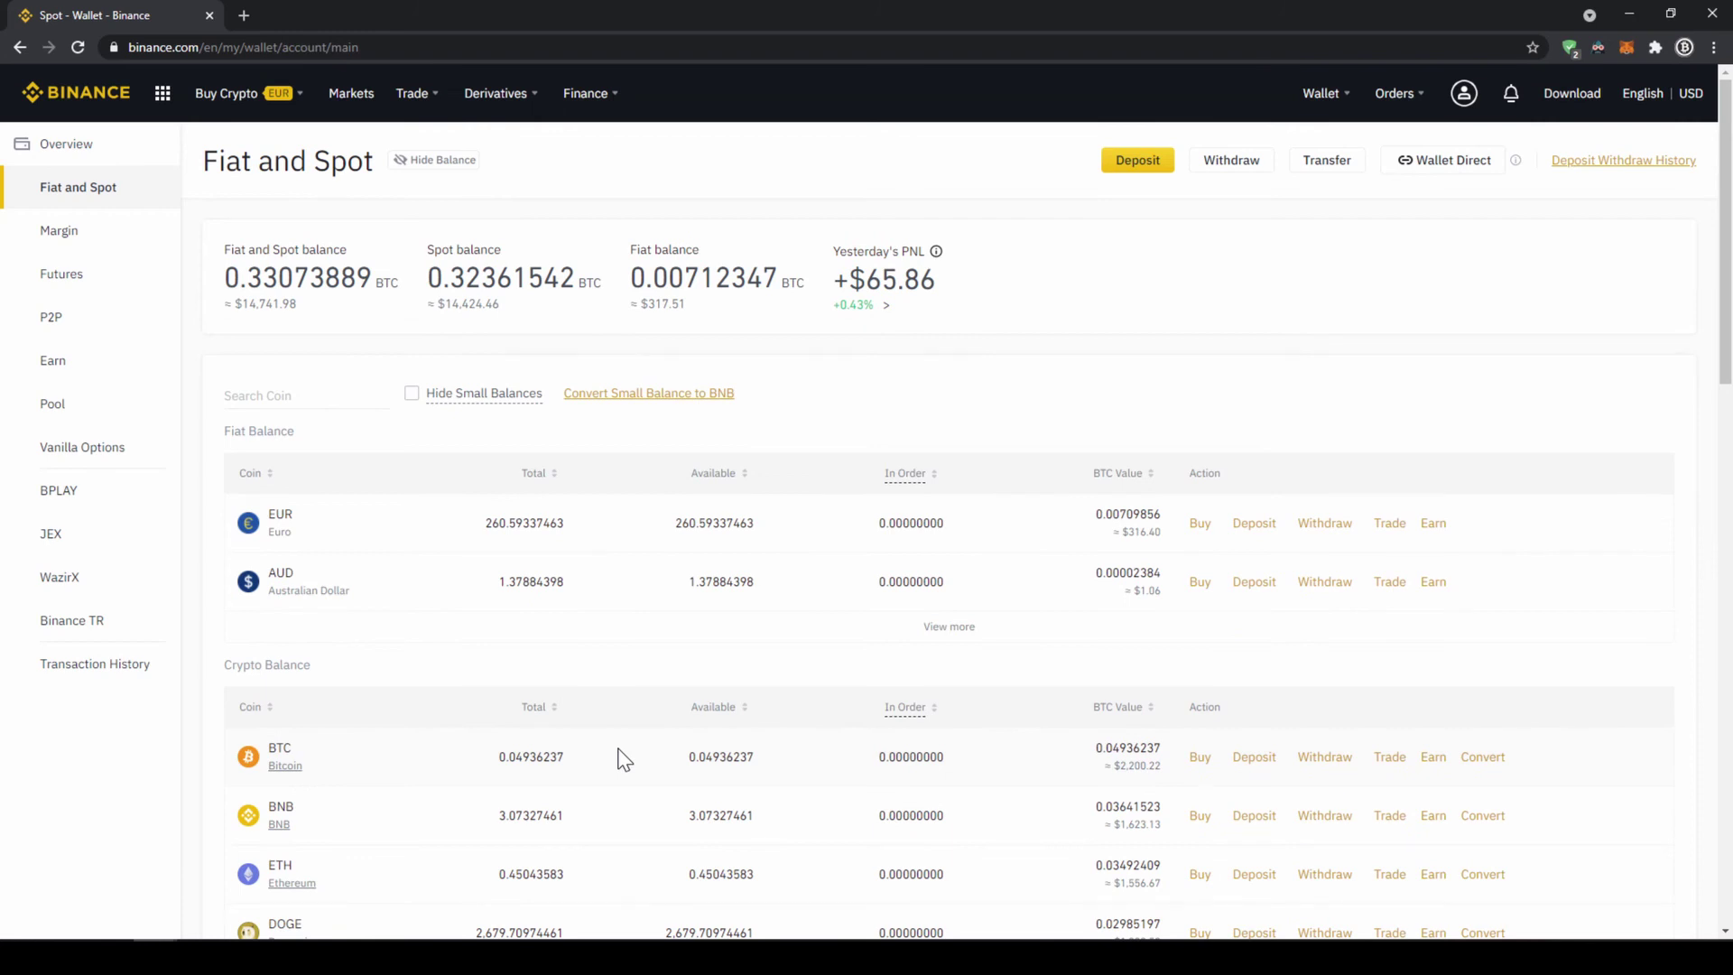
Step: Search the spot Fiat Markets for "pondusd" and open the POND/USDT trading pair
{"action": "left_click", "coordinate": [353, 94]}
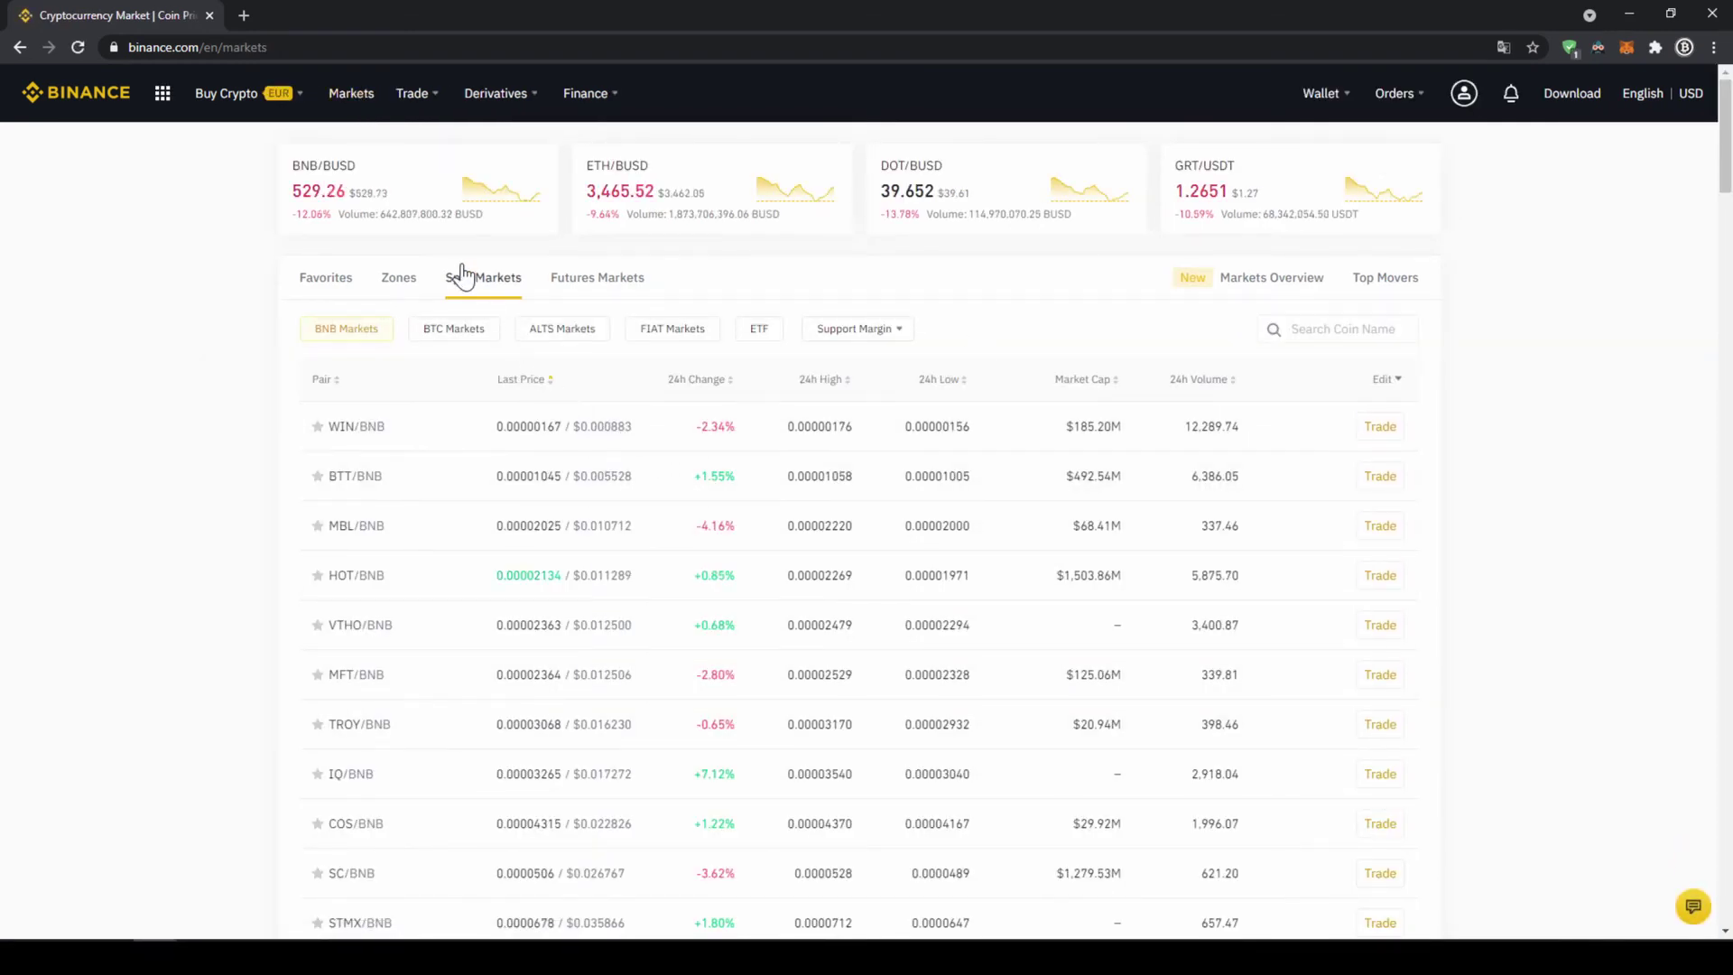
{"action": "left_click", "coordinate": [682, 334]}
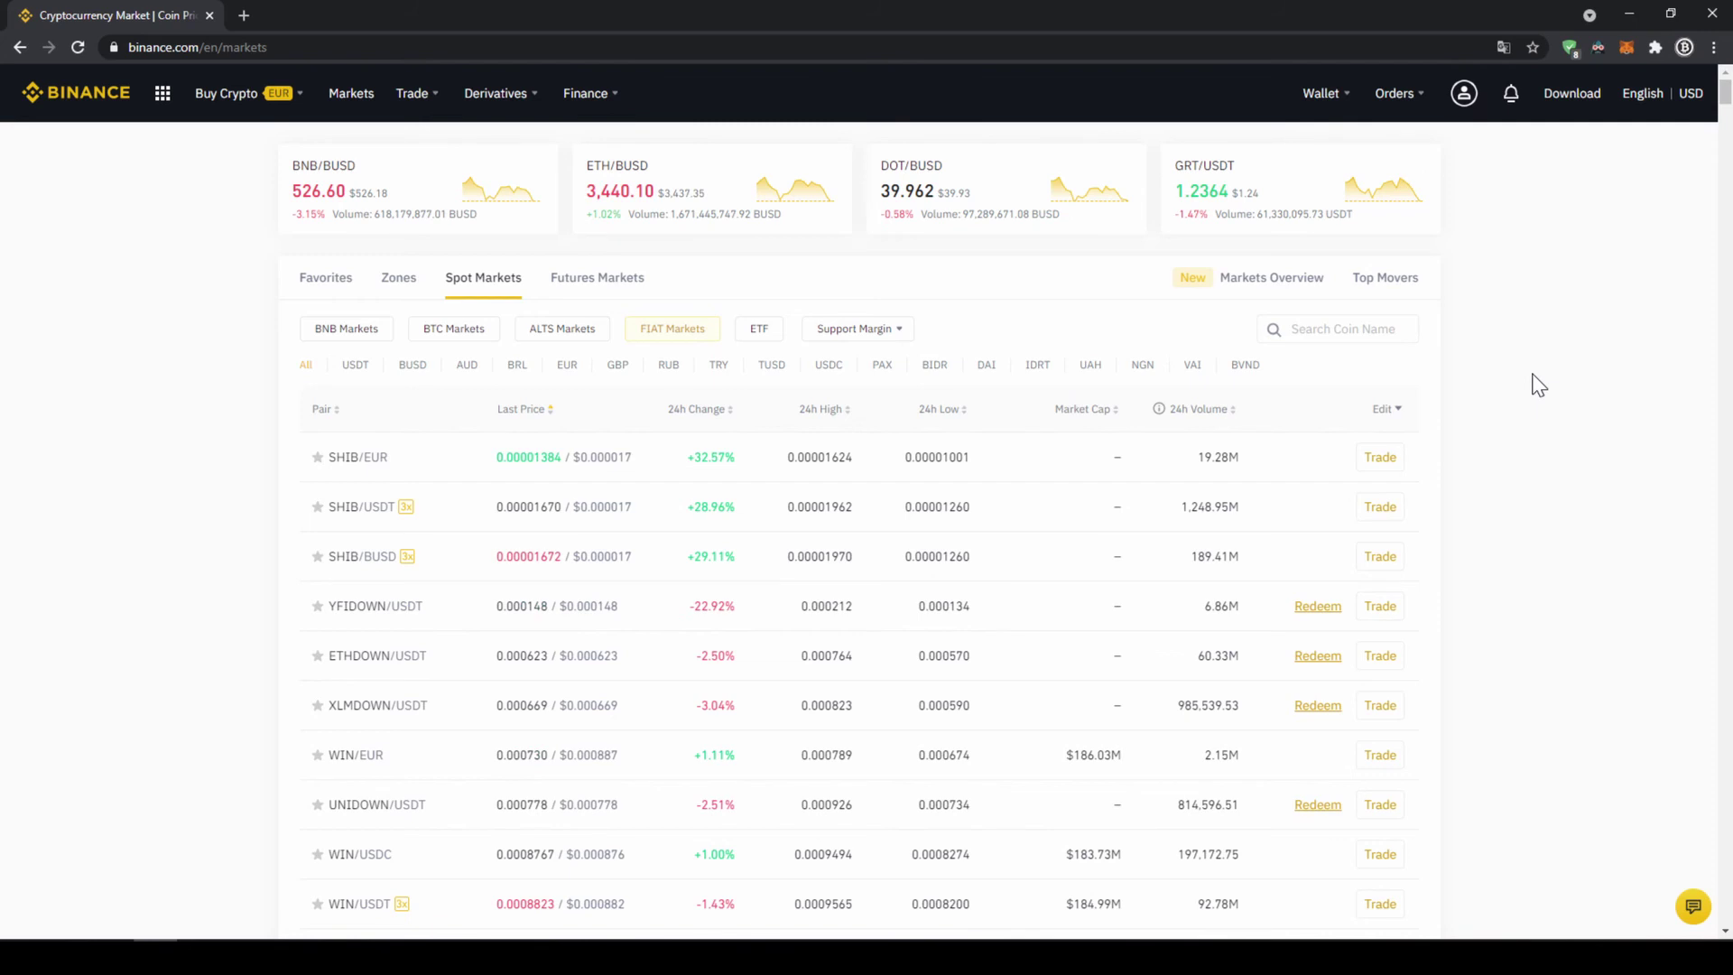
{"action": "left_click", "coordinate": [1353, 329]}
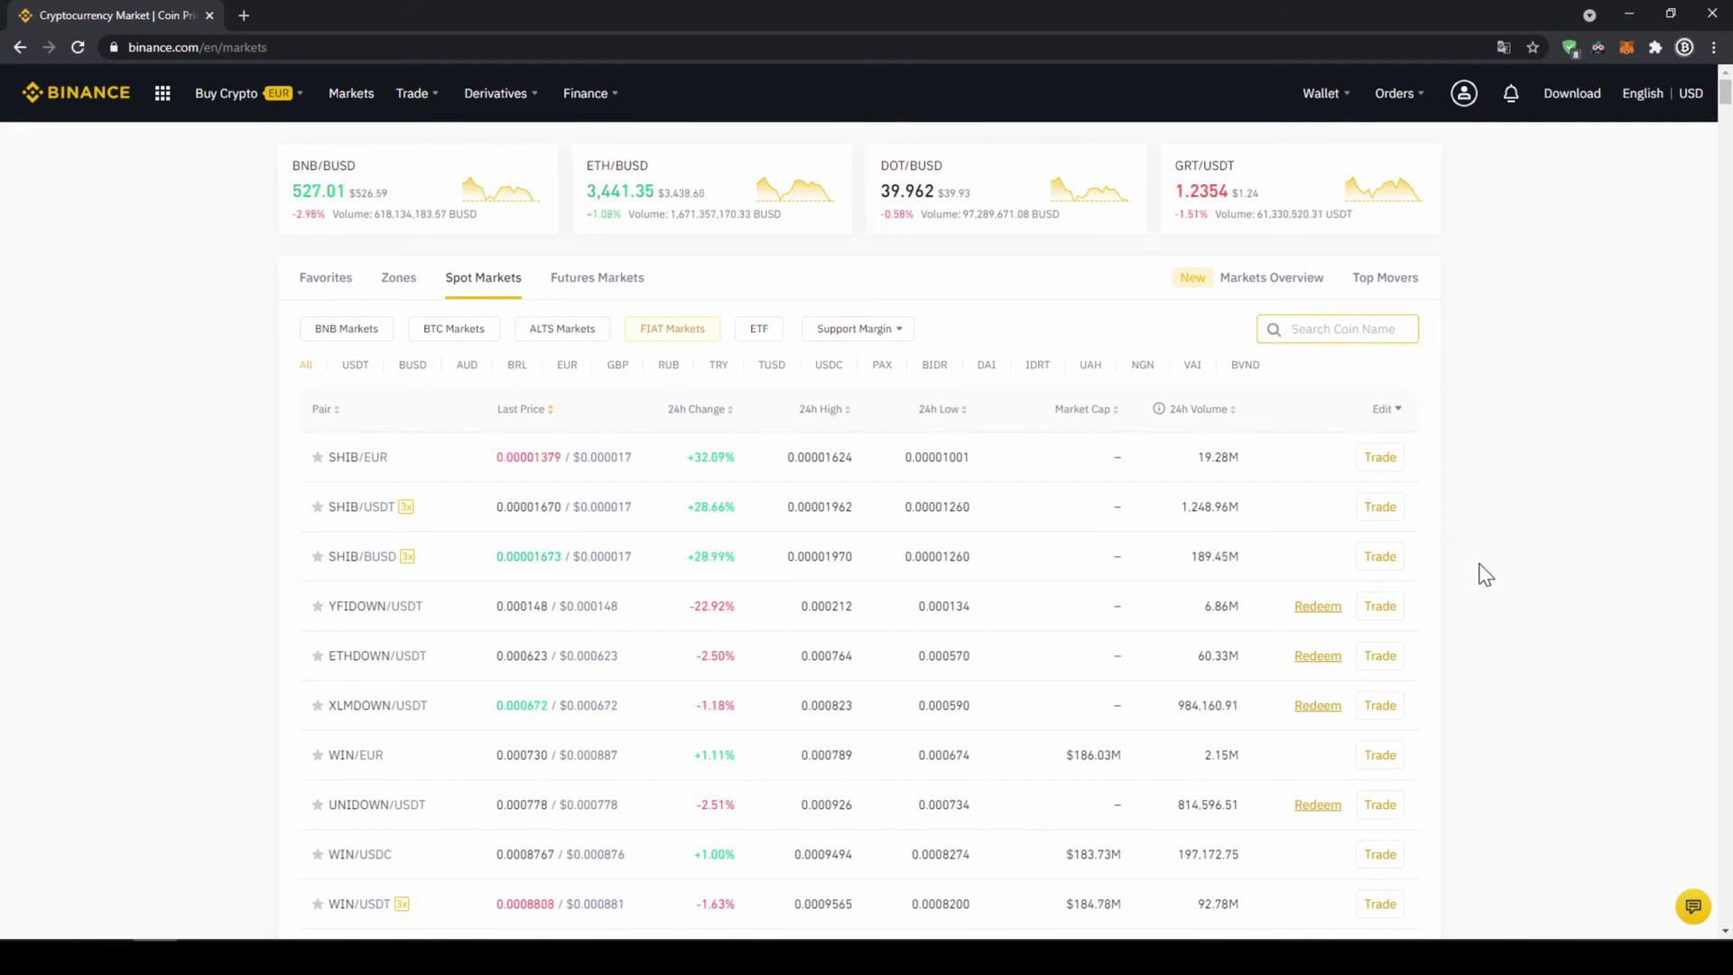
{"action": "type", "text": "pon"}
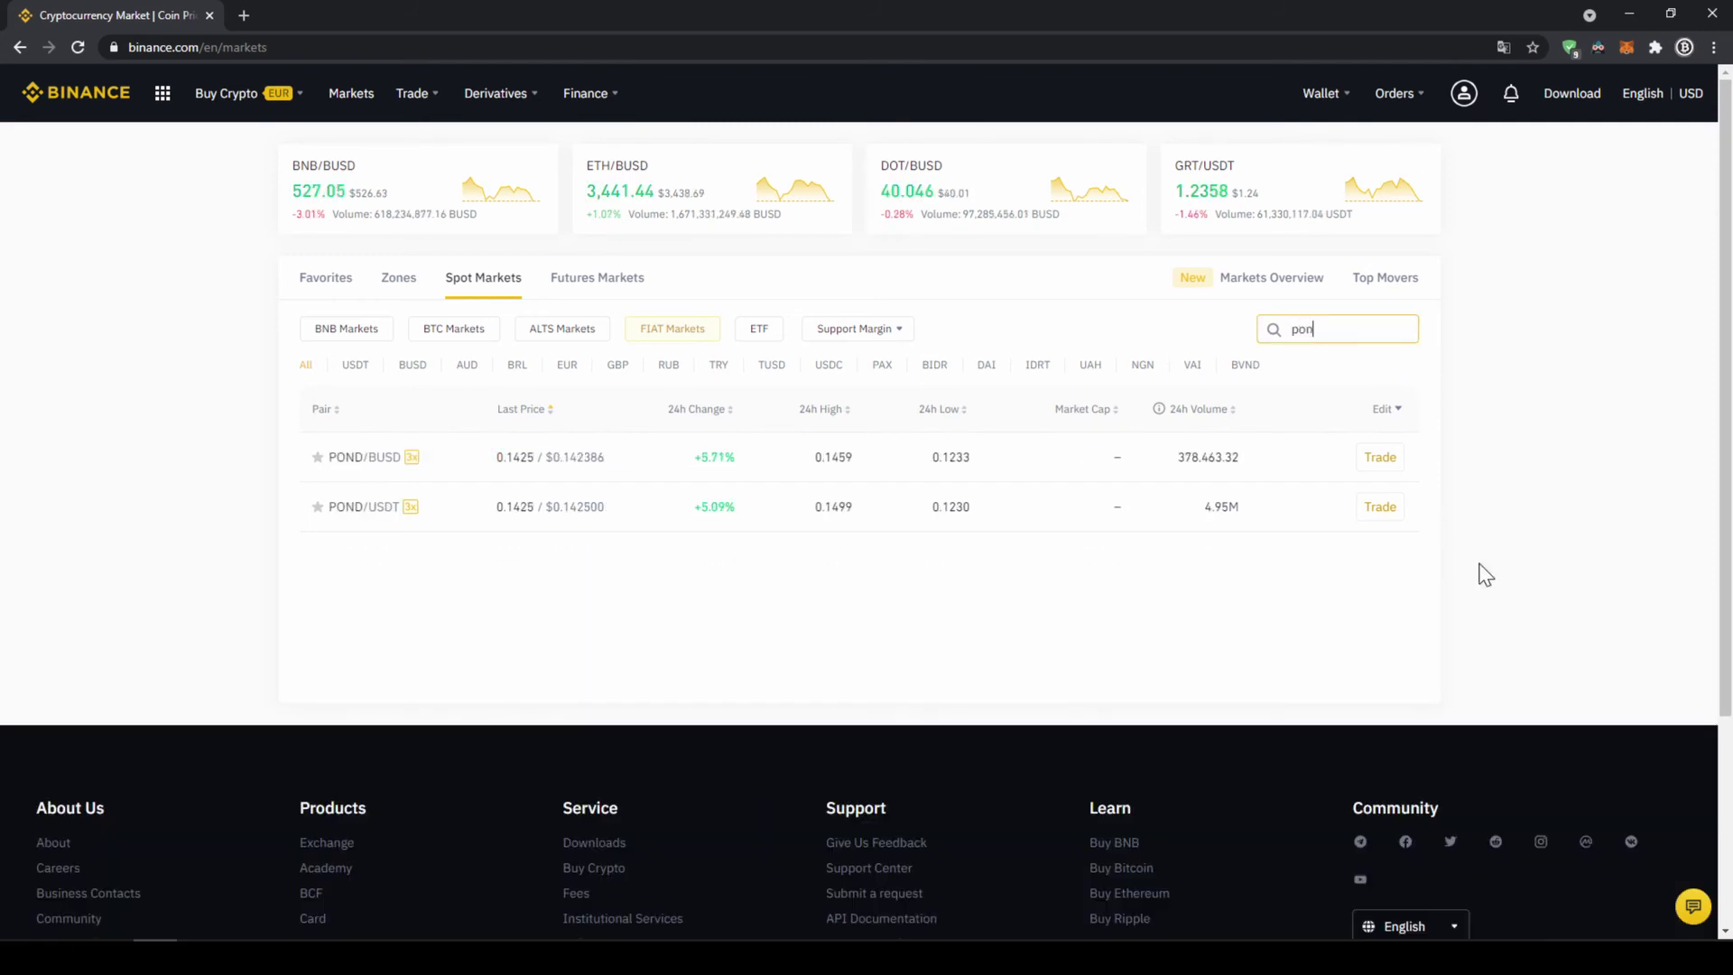
{"action": "type", "text": "dust"}
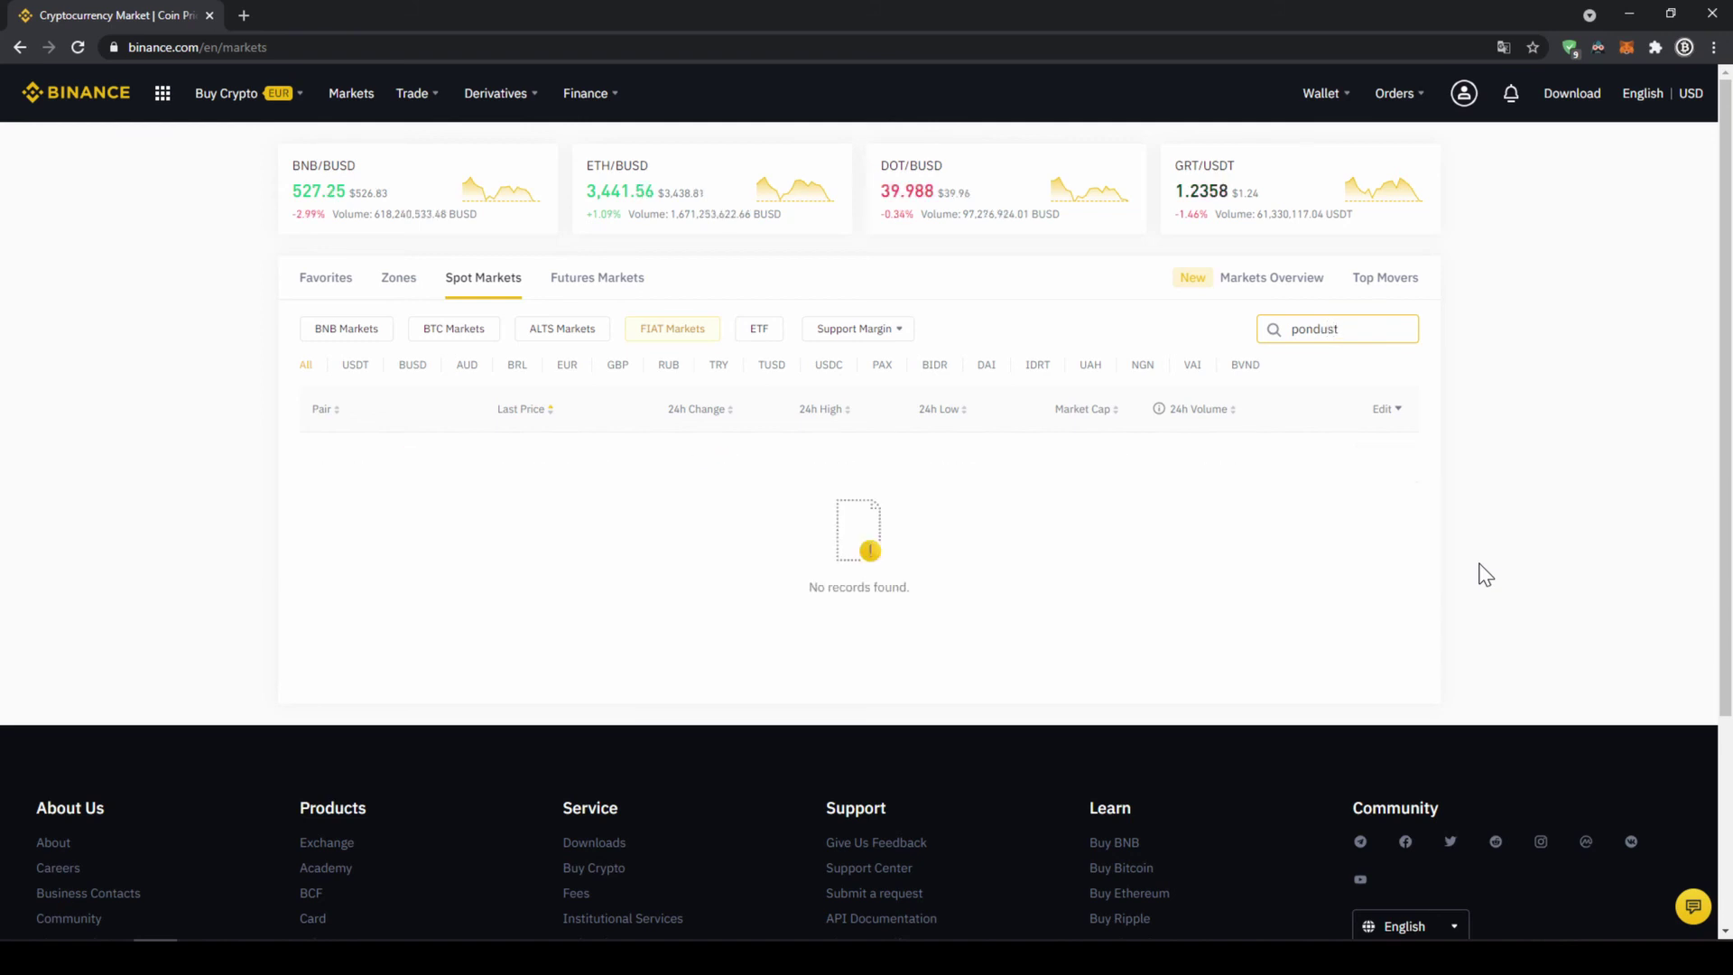
{"action": "key", "text": "BackSpace"}
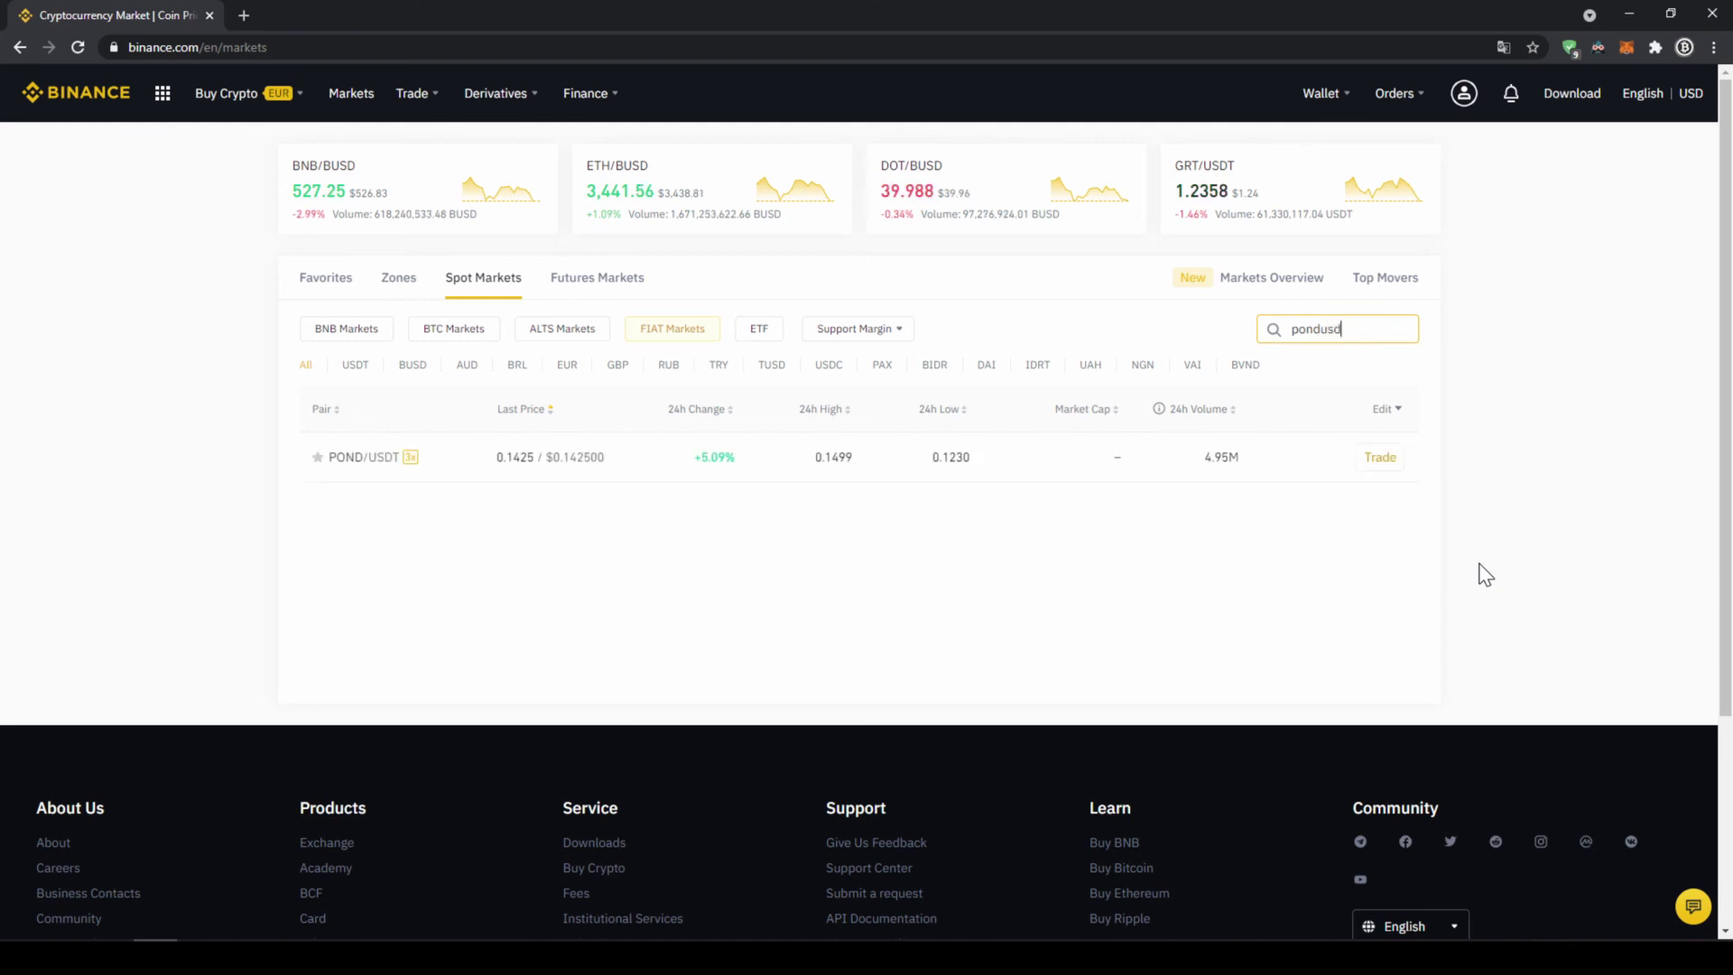
{"action": "type", "text": "d"}
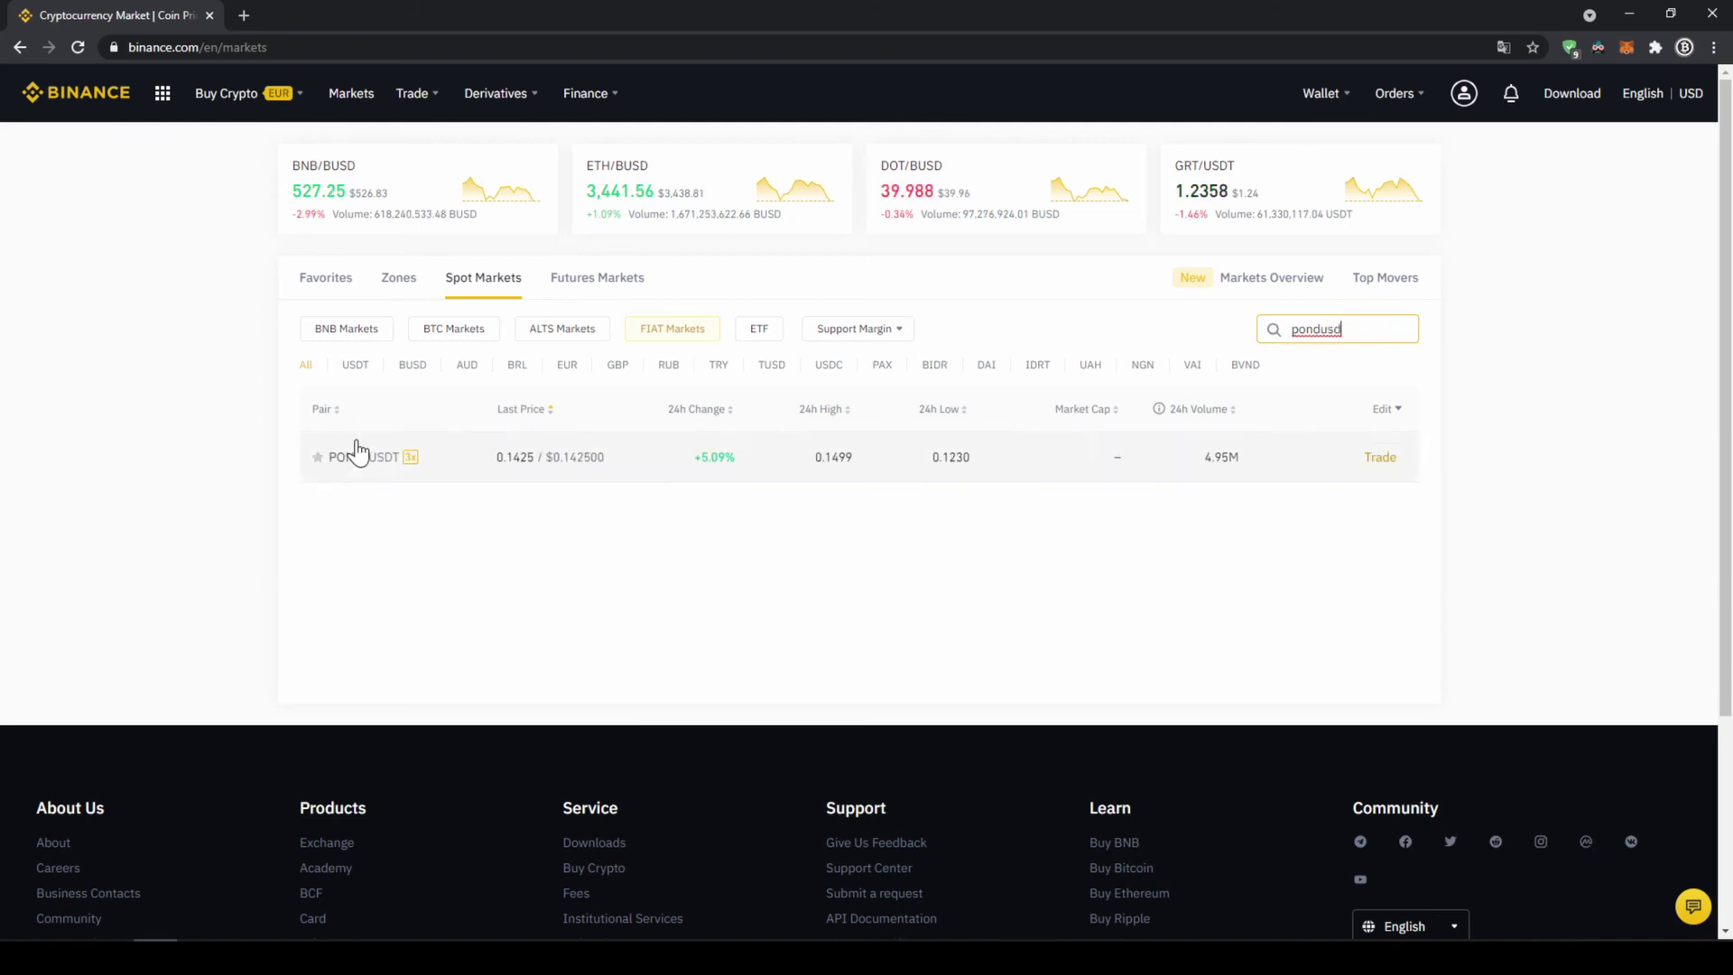
{"action": "left_click", "coordinate": [541, 455]}
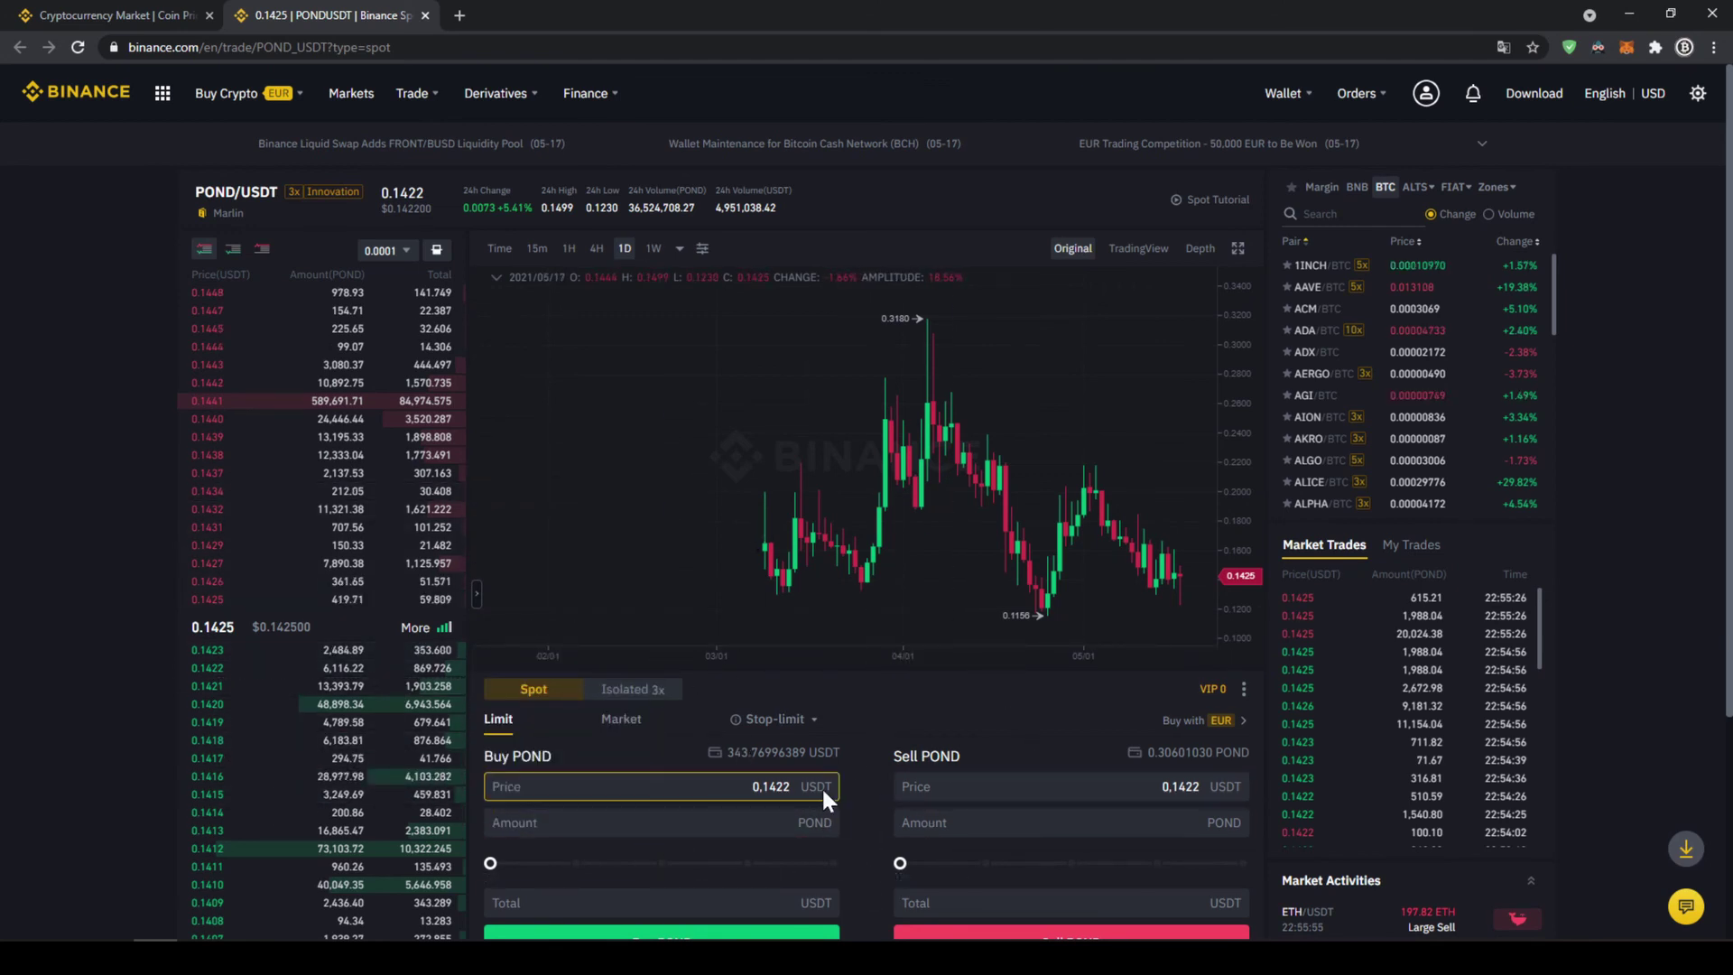
Step: Make the POND buy order a Market order and set its total to the full available balance, 343.769922 USDT
{"action": "left_click", "coordinate": [620, 726]}
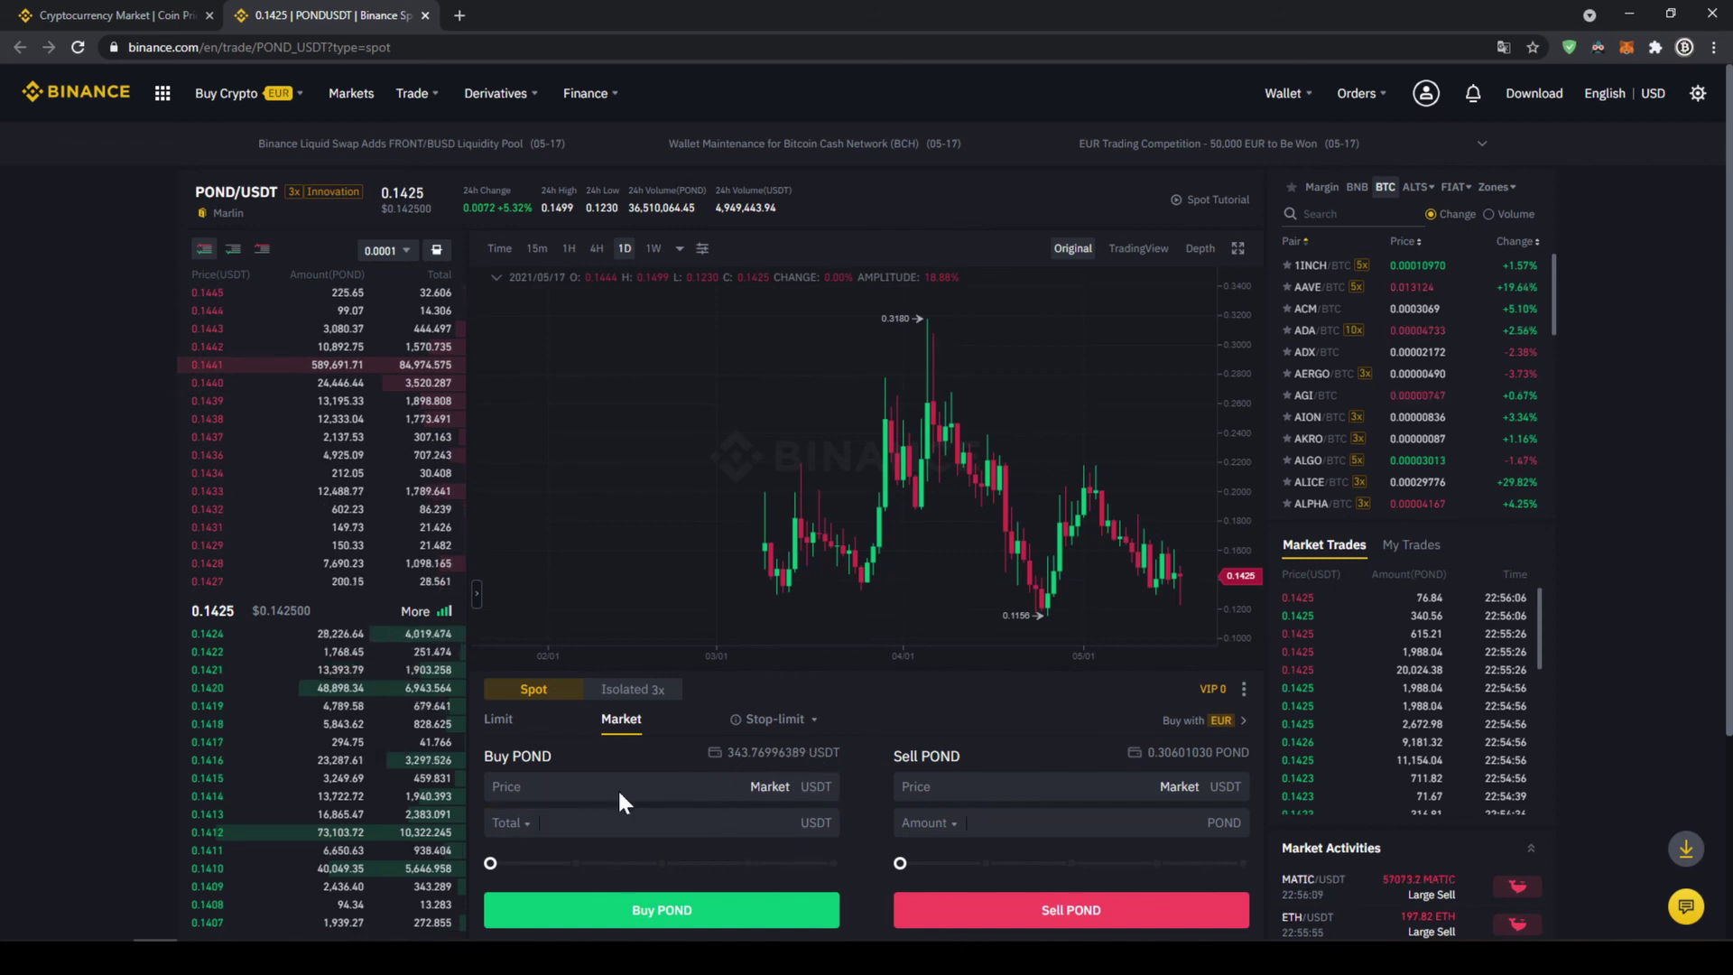
{"action": "mouse_move", "coordinate": [487, 857]}
{"action": "left_click_drag", "start_coordinate": [488, 857], "coordinate": [827, 796]}
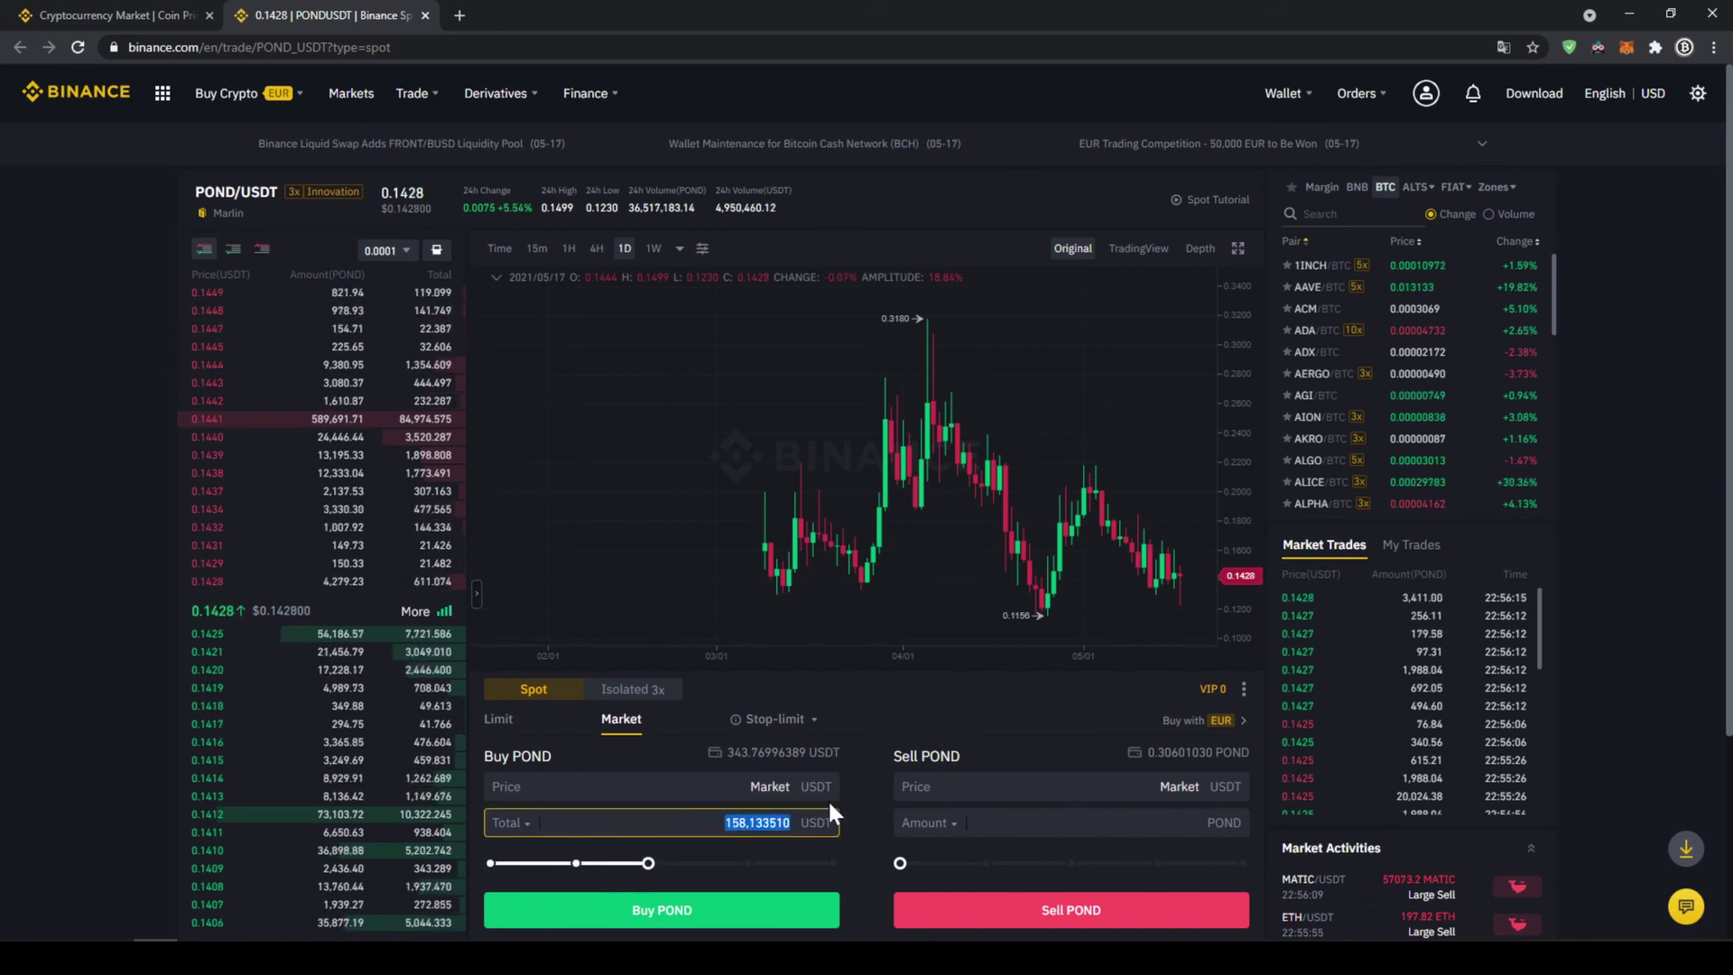
{"action": "left_click", "coordinate": [719, 852]}
{"action": "left_click_drag", "start_coordinate": [646, 864], "coordinate": [812, 868]}
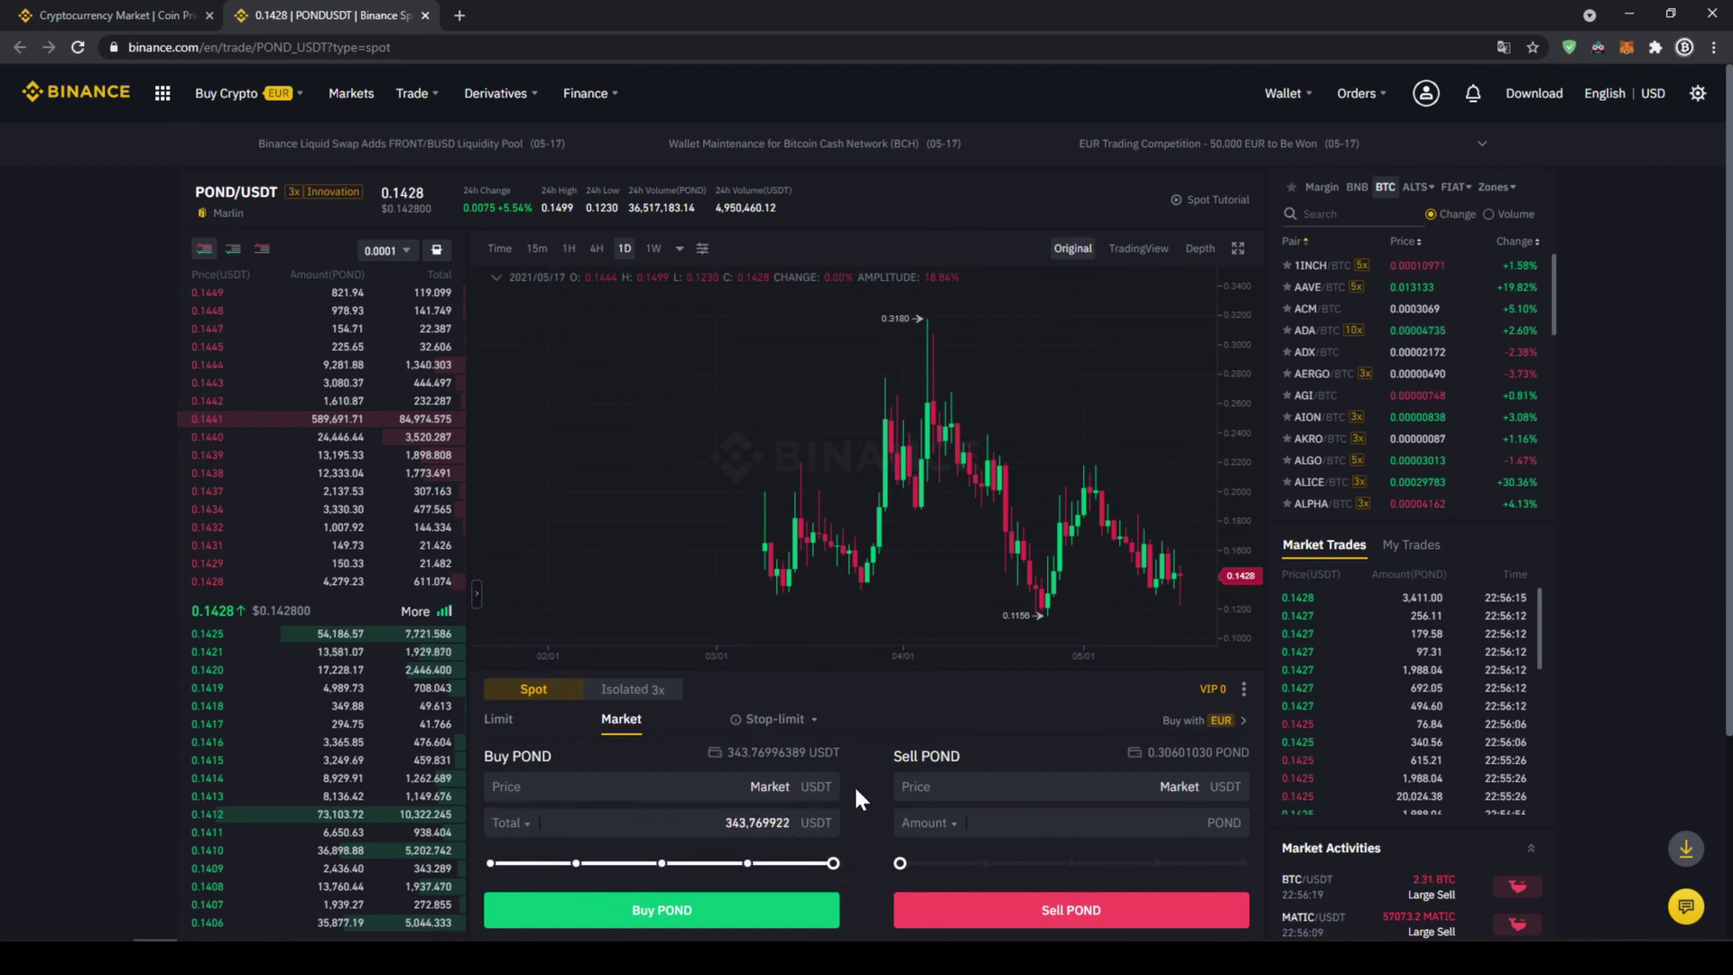